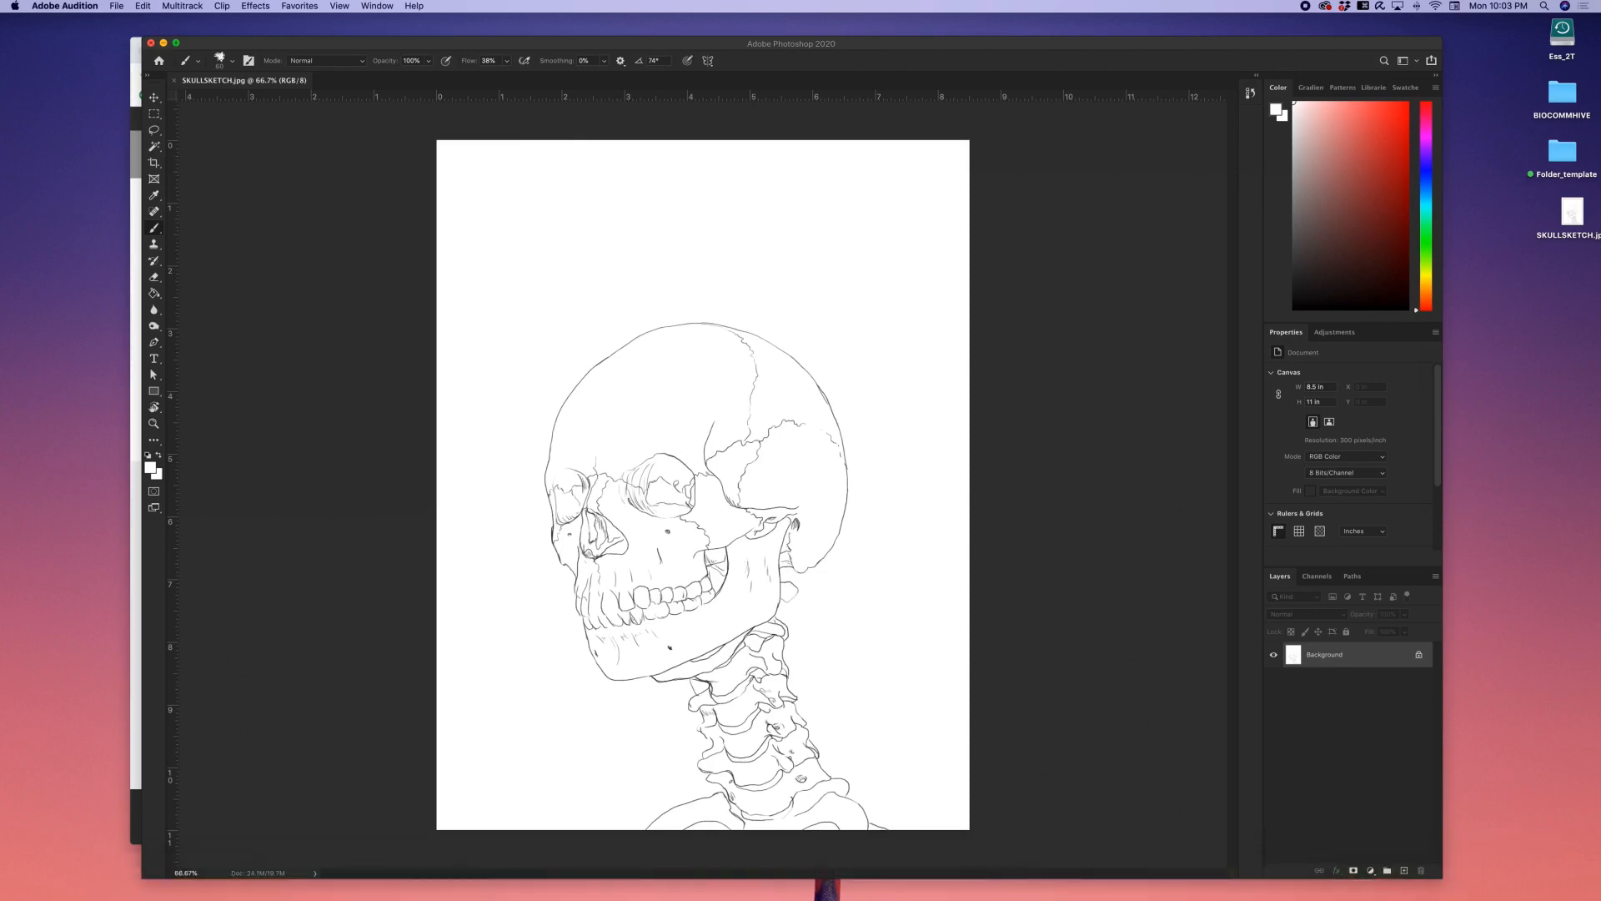
Switch to Chrome and open the pen tablets page on the Wacom site
{"action": "left_click", "coordinate": [137, 610]}
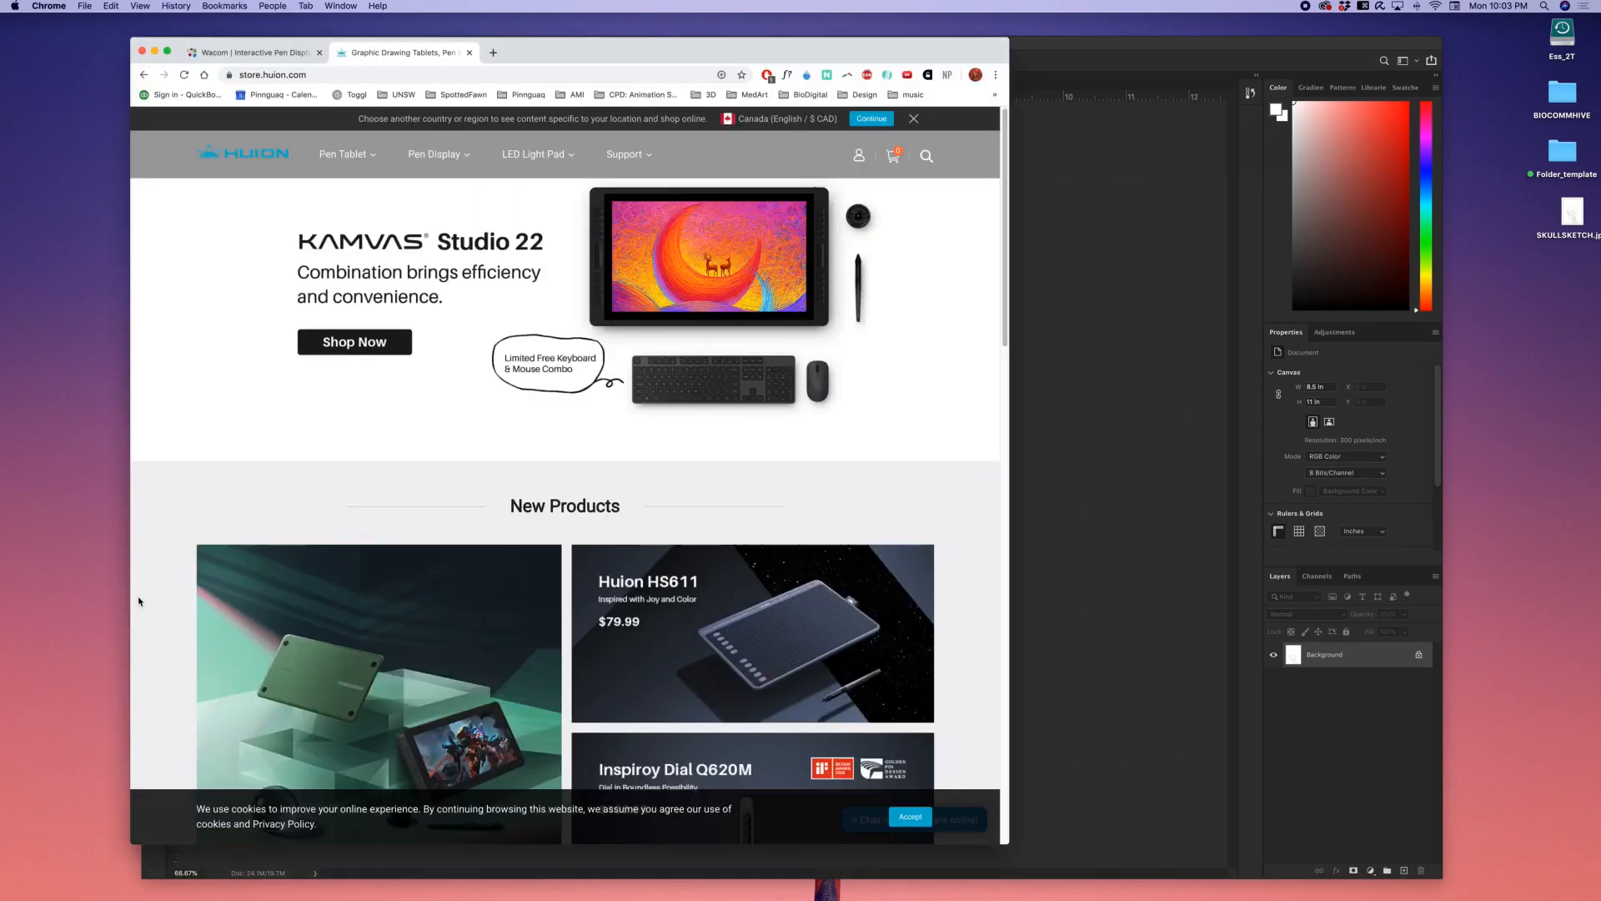
{"action": "left_click", "coordinate": [292, 52]}
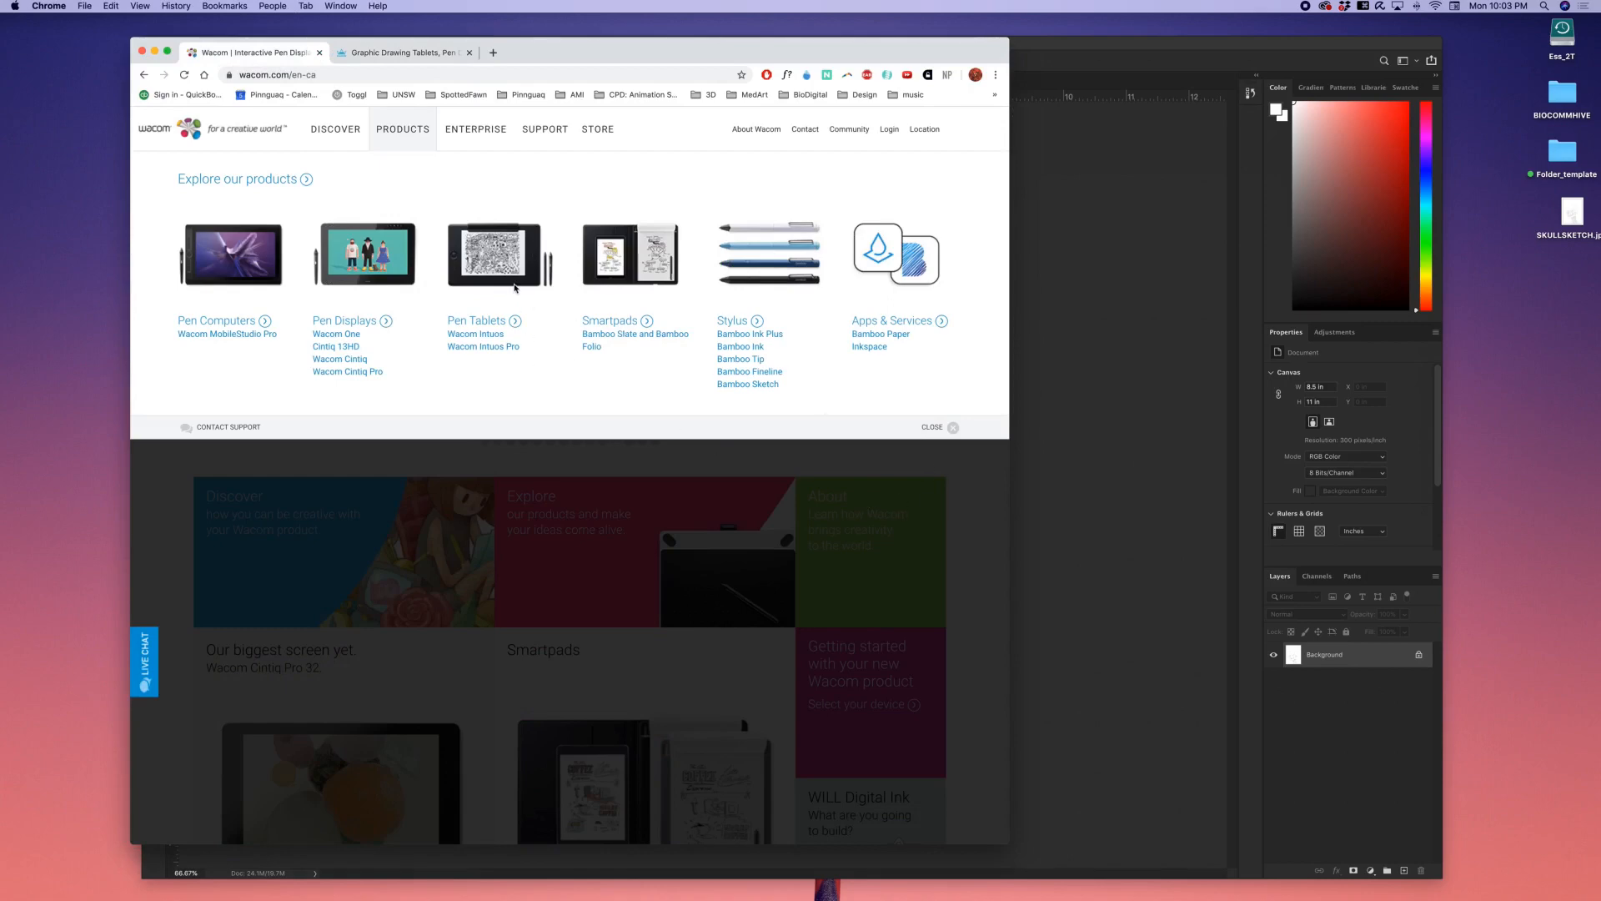
{"action": "left_click", "coordinate": [517, 328]}
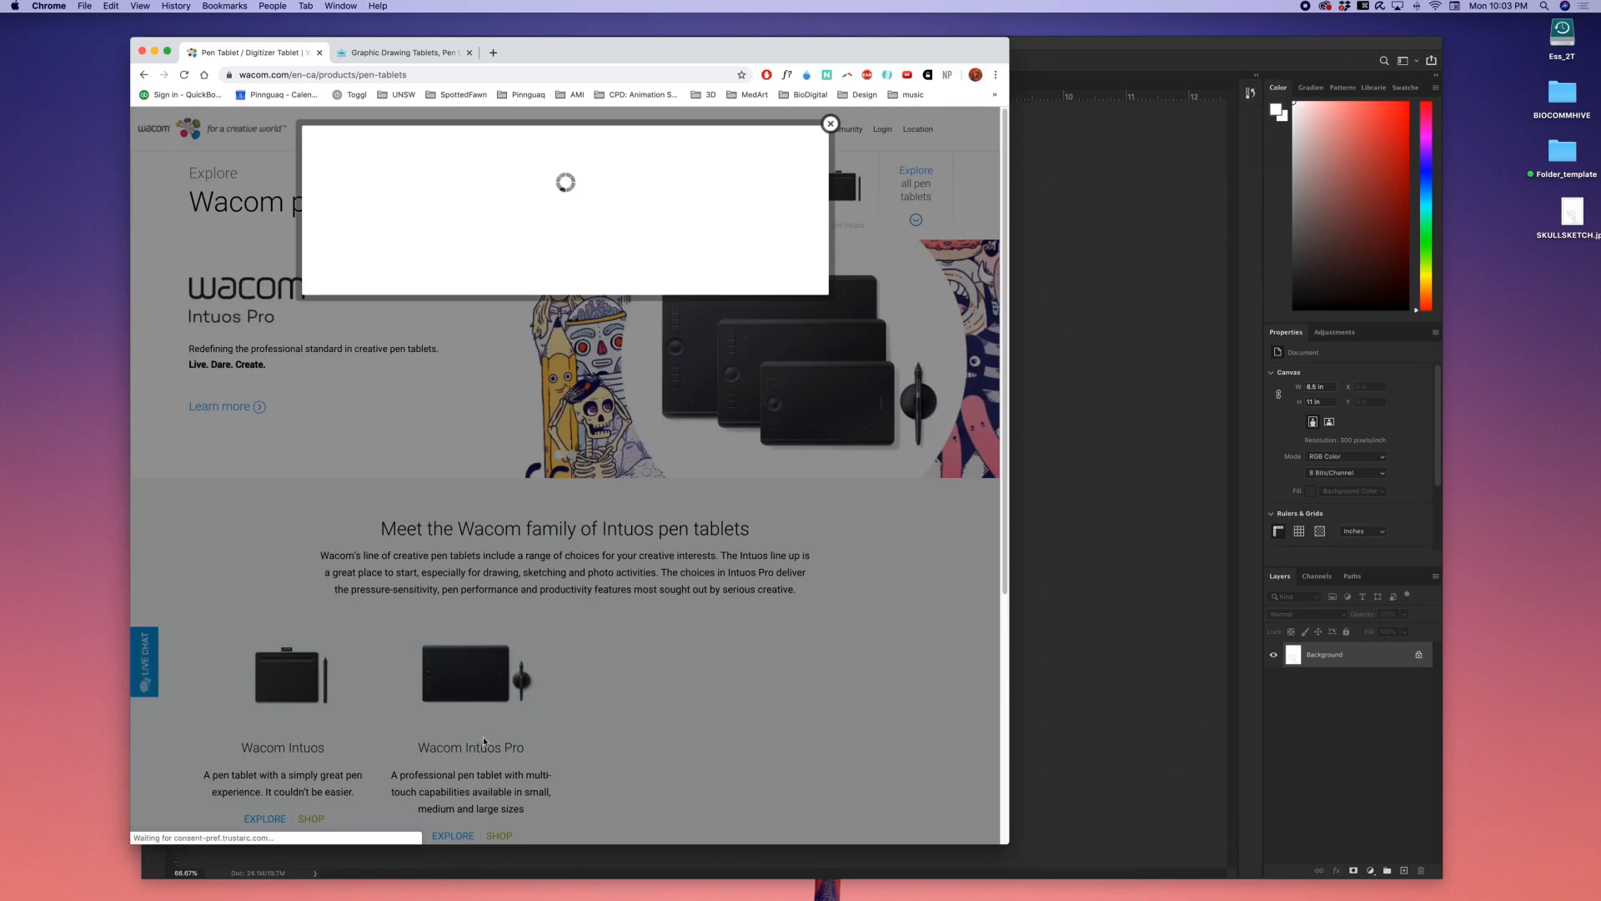
Look through the pen tablets and displays on the Huion store's home page, and minimize the browser to return to Photoshop
{"action": "left_click", "coordinate": [375, 55]}
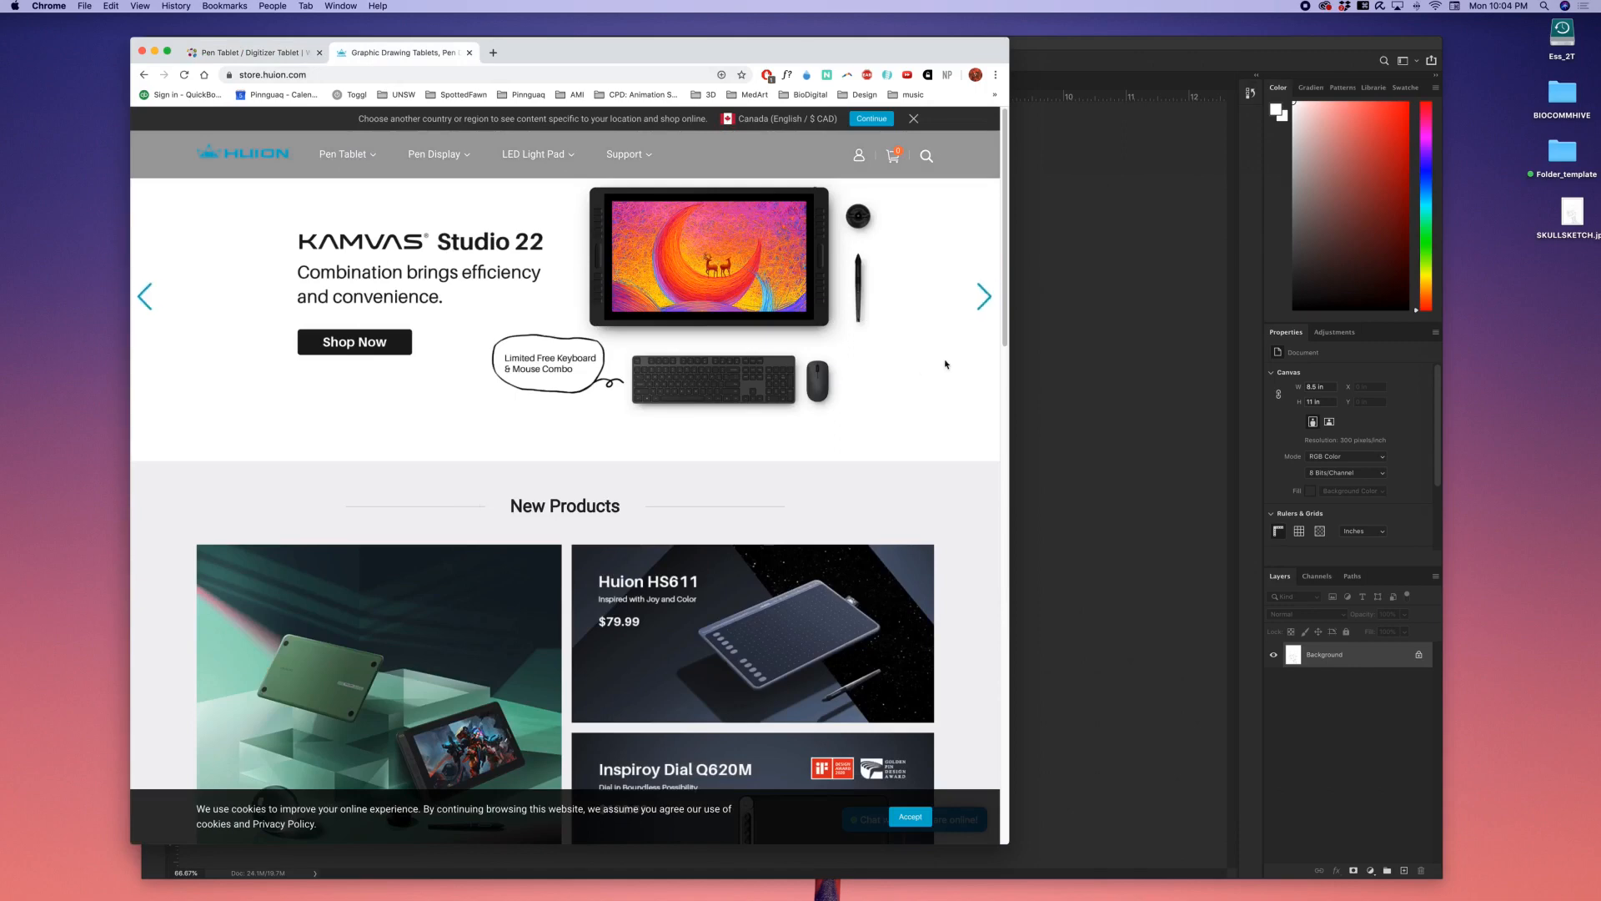
{"action": "left_click_drag", "start_coordinate": [1005, 286], "coordinate": [1002, 519]}
{"action": "scroll", "coordinate": [308, 624], "scroll_direction": "down", "scroll_amount": 3}
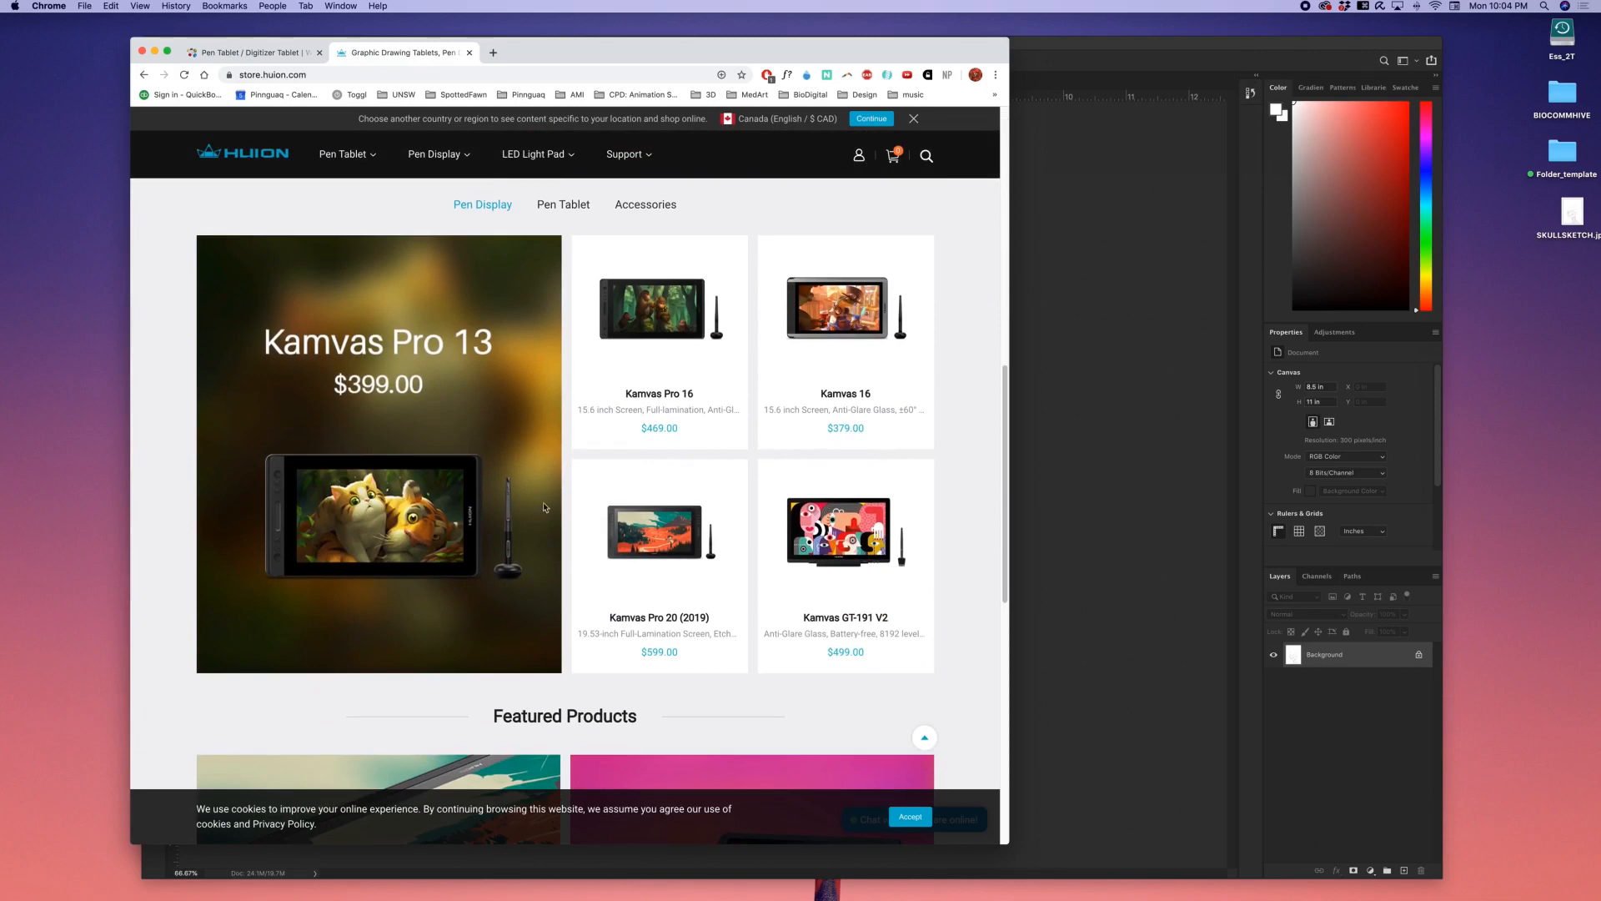
{"action": "left_click_drag", "start_coordinate": [1005, 586], "coordinate": [987, 268]}
{"action": "left_click", "coordinate": [292, 55]}
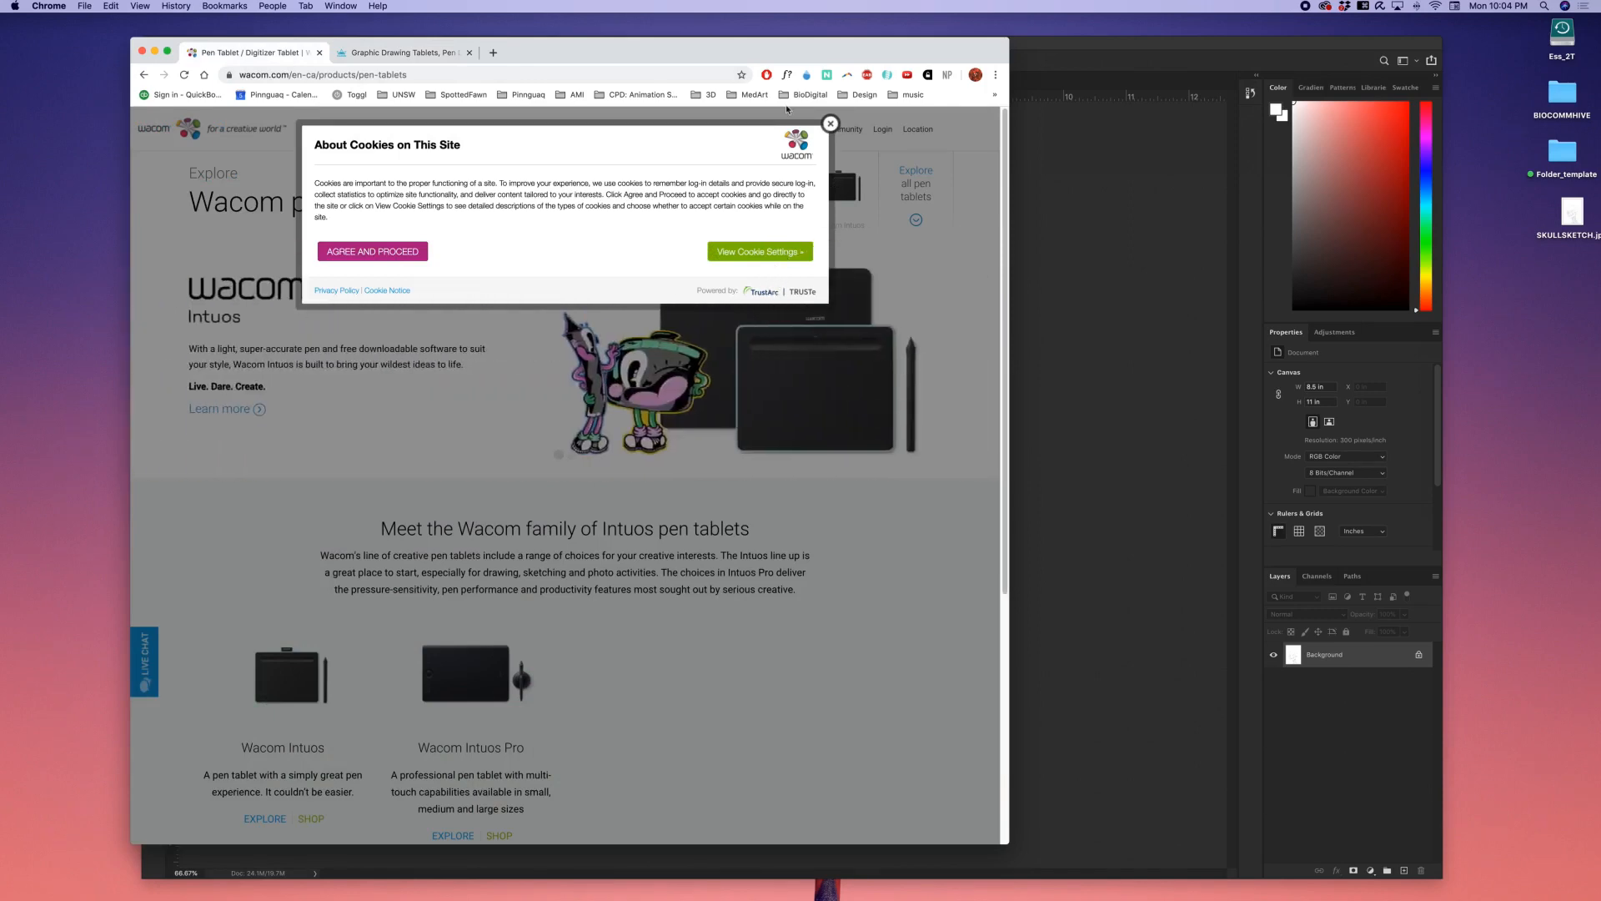
{"action": "left_click", "coordinate": [156, 52]}
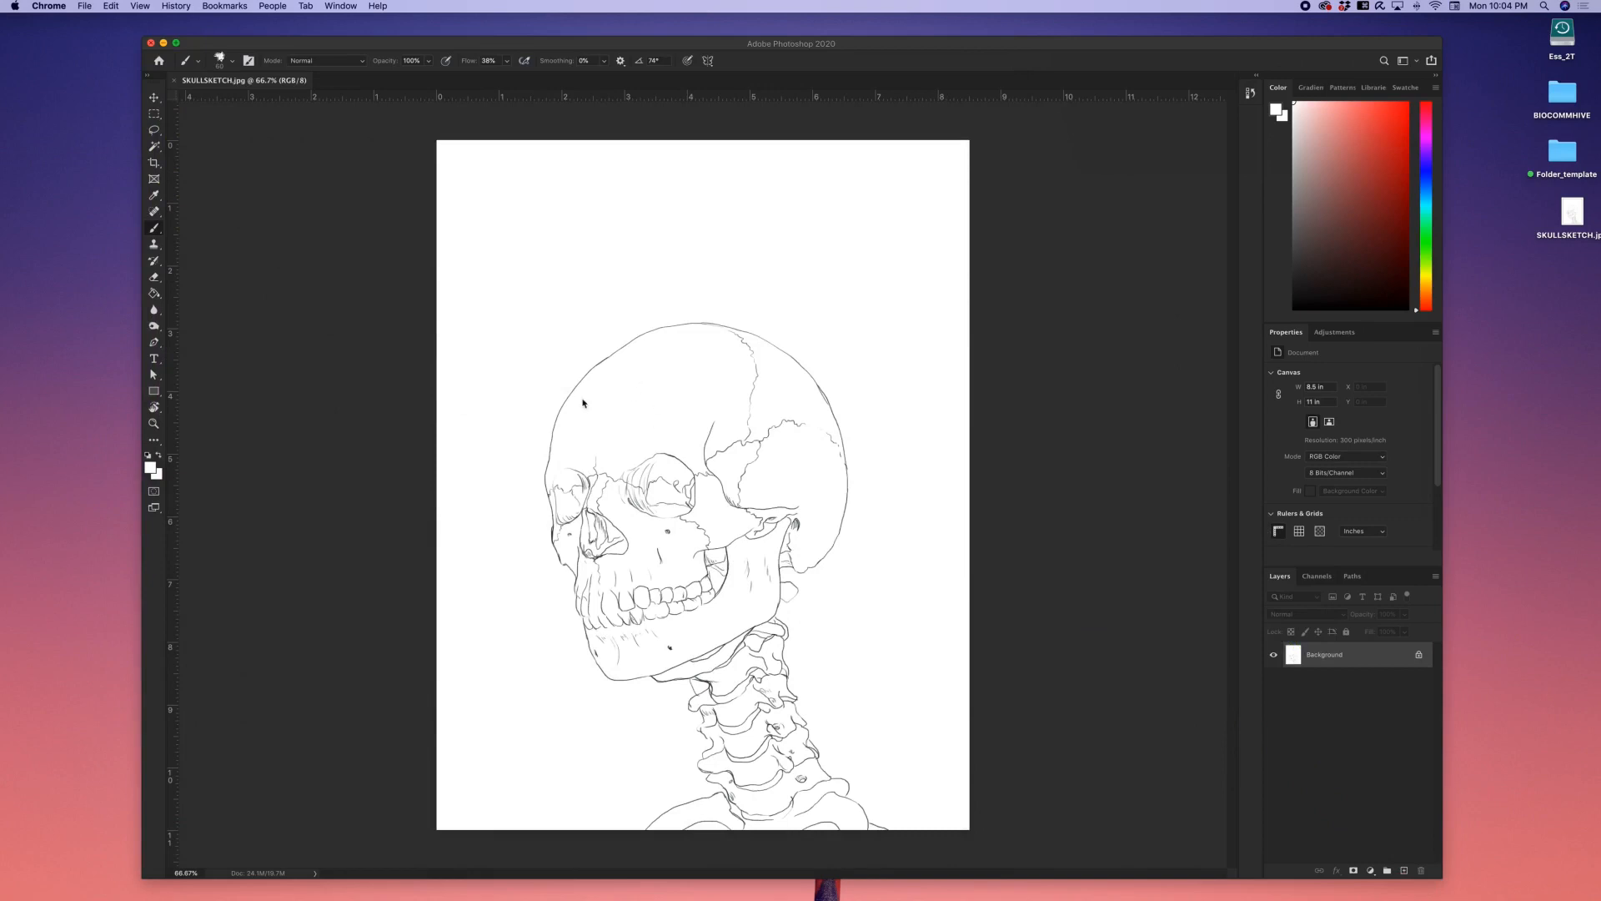
Activate the pen tool and create a new empty path for the skull outline
{"action": "left_click", "coordinate": [155, 343]}
{"action": "left_click", "coordinate": [154, 343]}
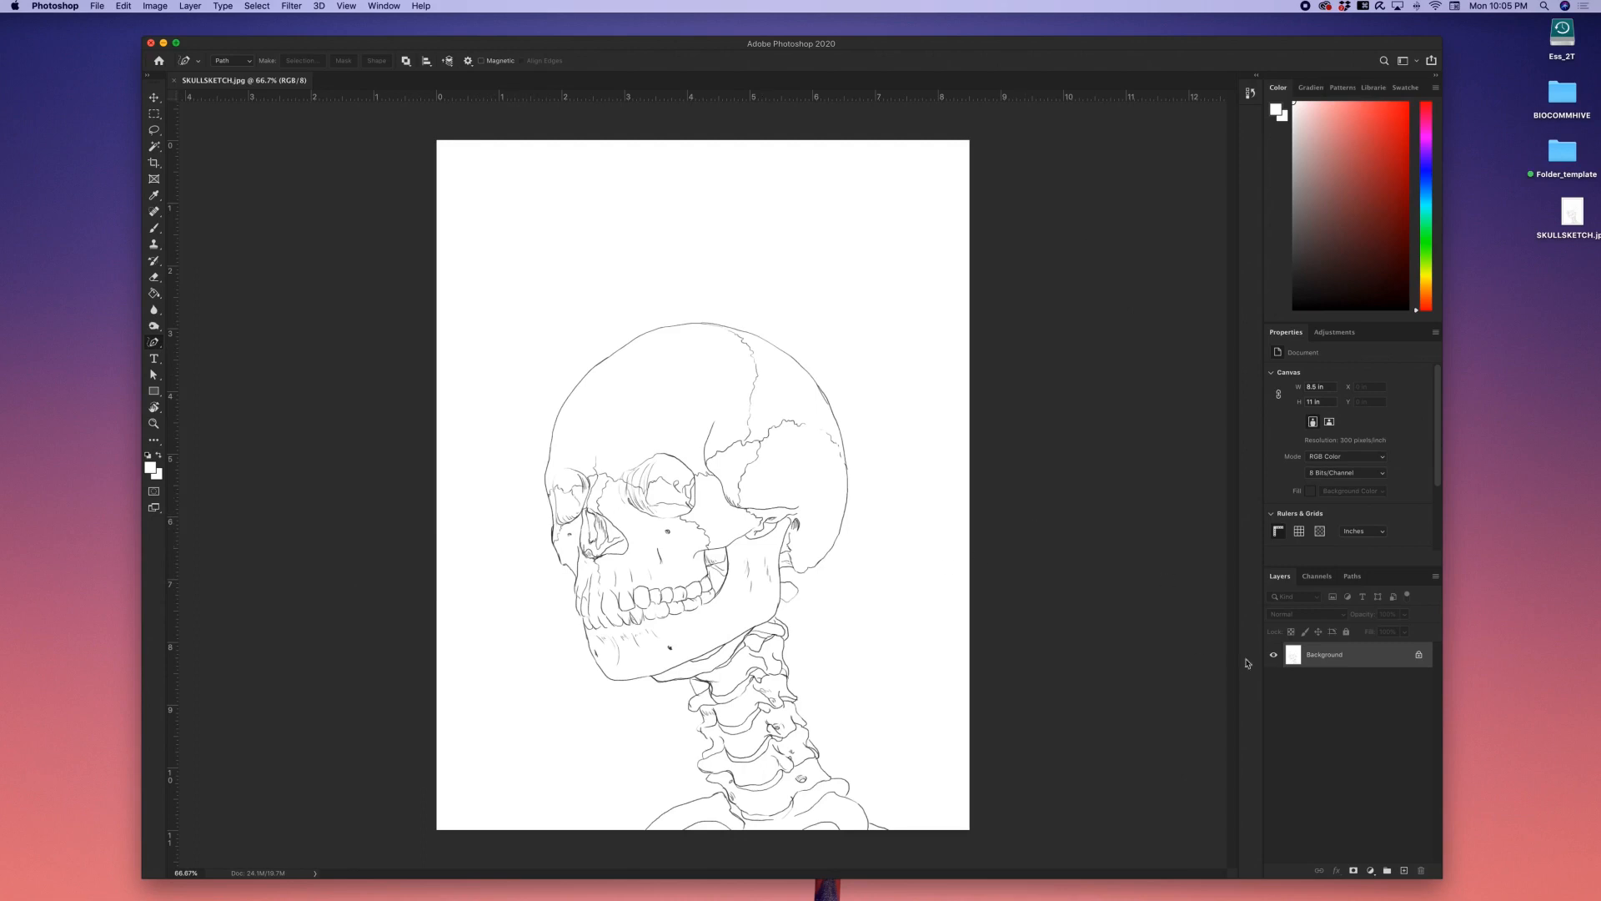
{"action": "left_click", "coordinate": [1353, 577]}
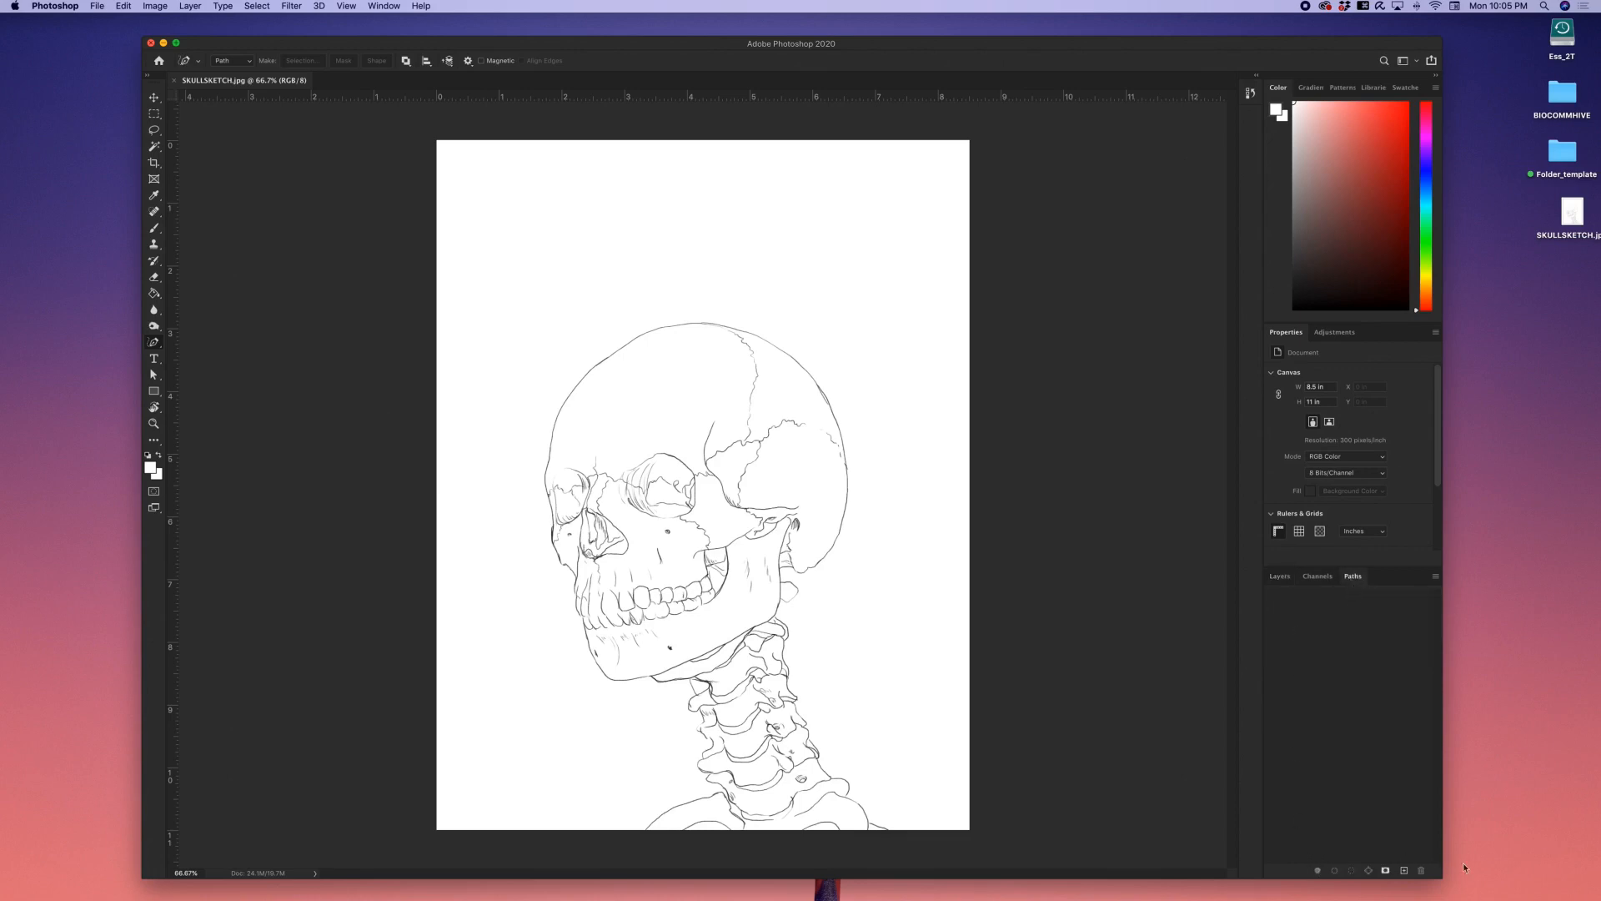
{"action": "left_click", "coordinate": [1403, 870]}
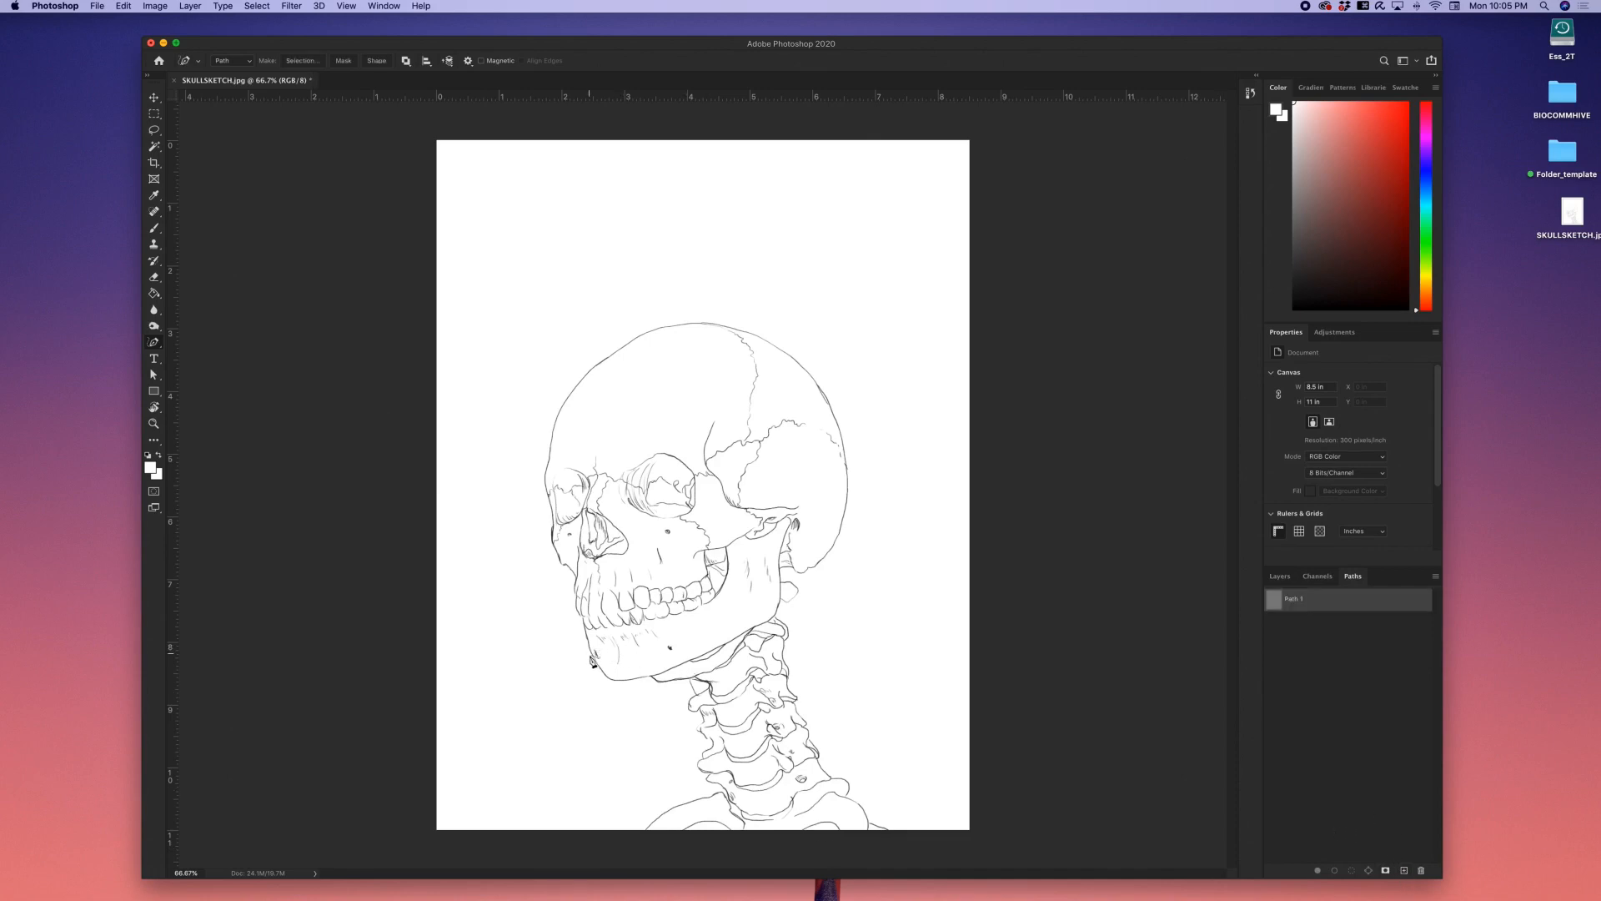
Trace the skull's outer contour with the standard Pen Tool, around the cranium, the back of the head and the jaw
{"action": "key", "text": "super+equal"}
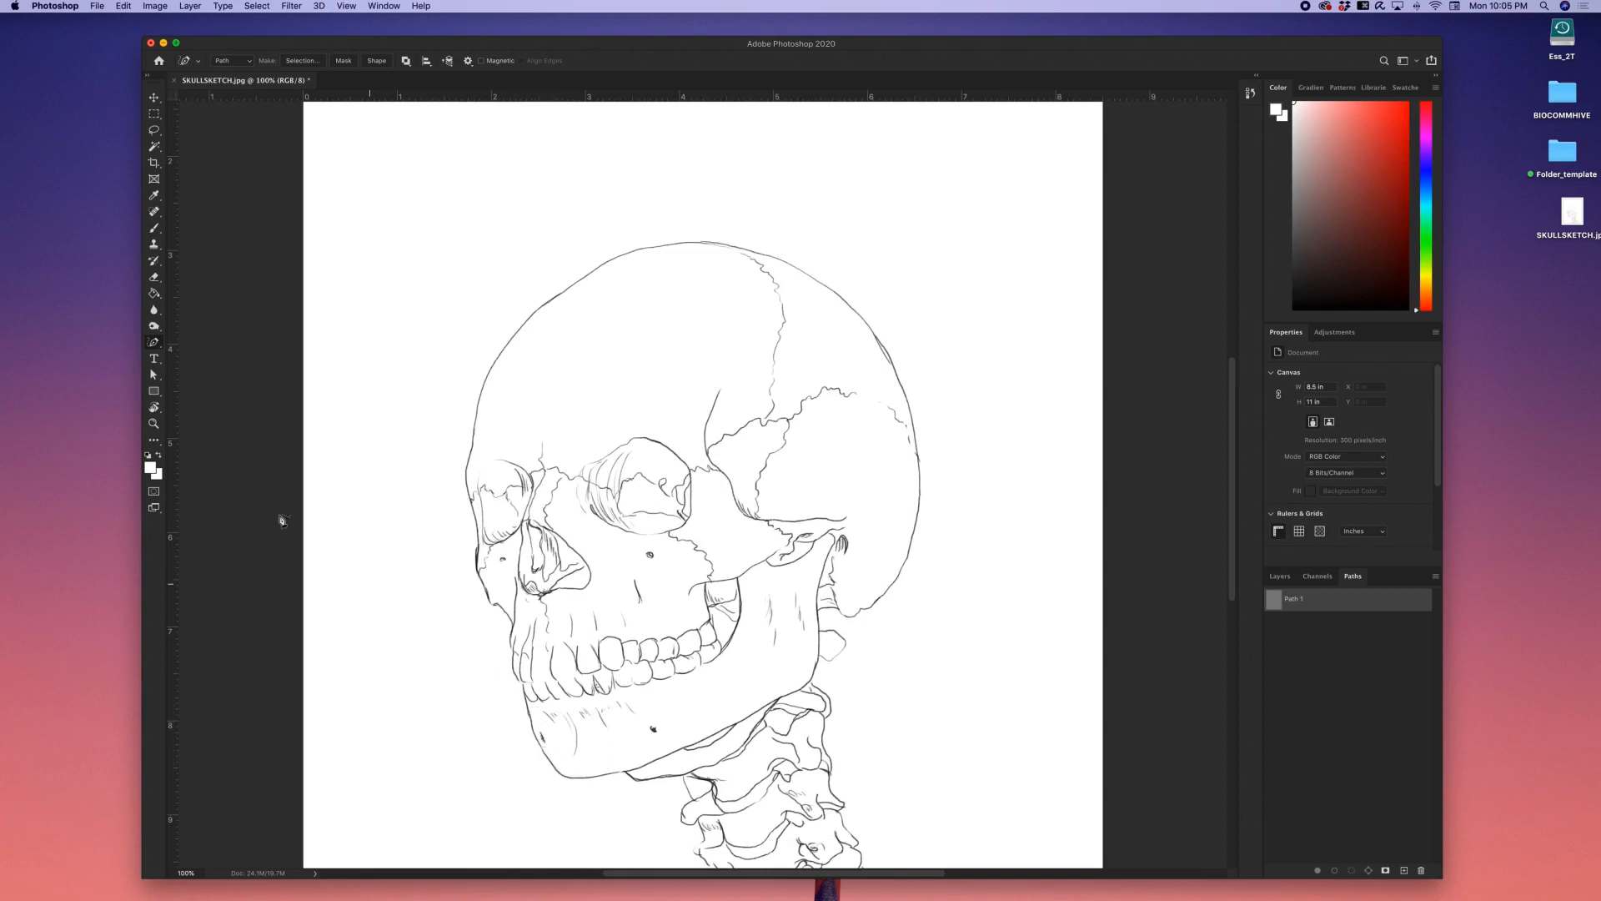
{"action": "right_click", "coordinate": [153, 342]}
{"action": "left_click", "coordinate": [253, 349]}
{"action": "key", "text": "super+equal"}
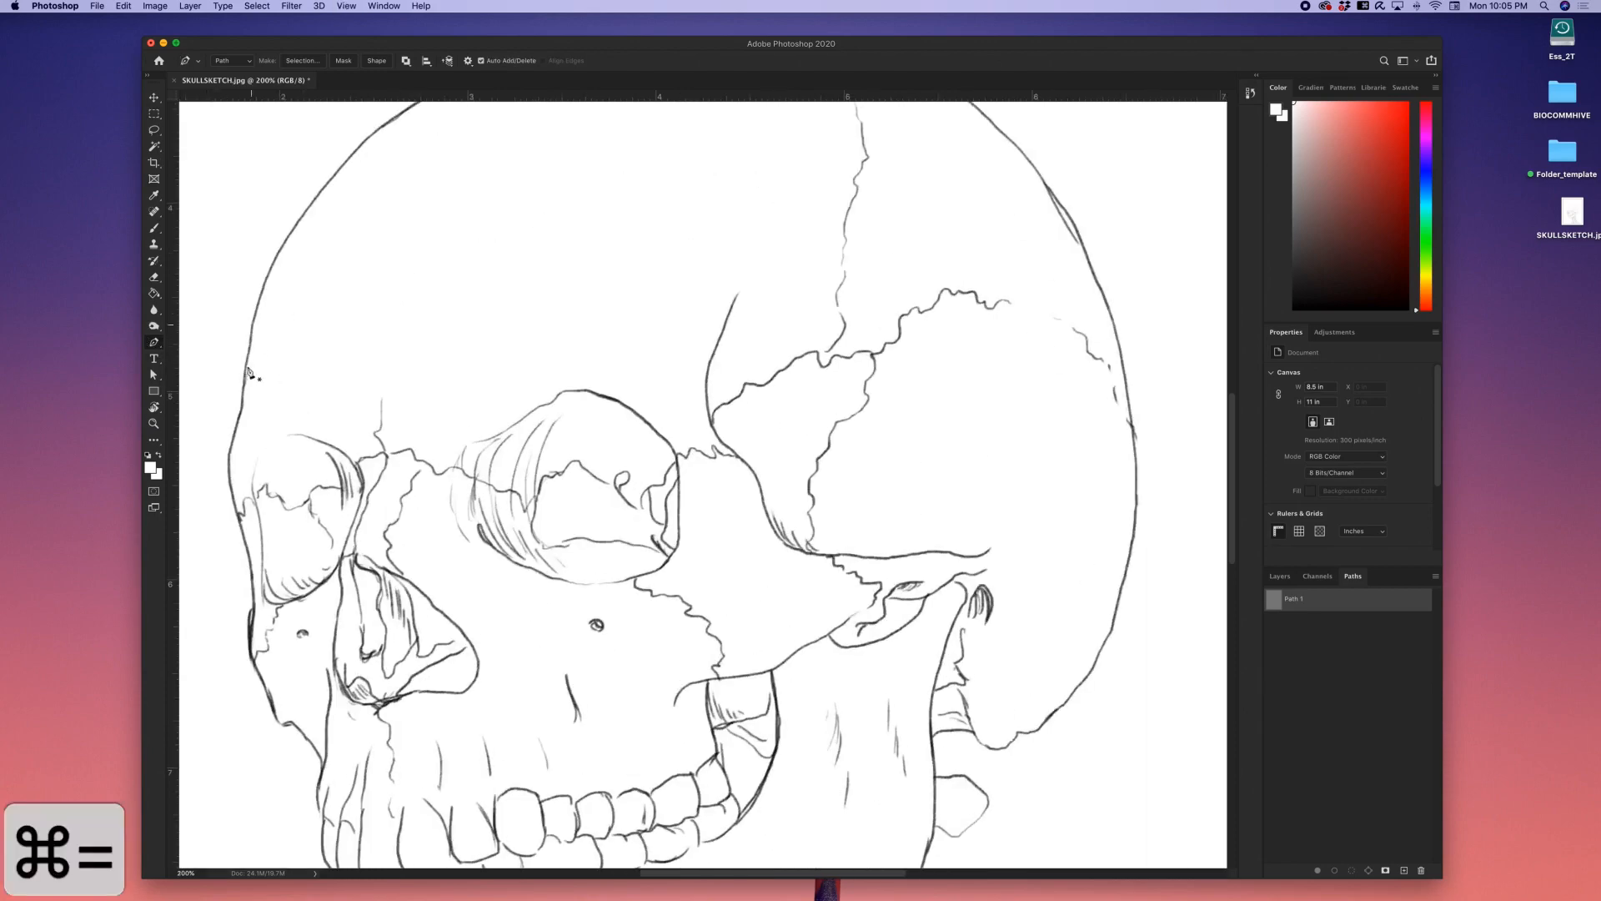
{"action": "right_click", "coordinate": [154, 342]}
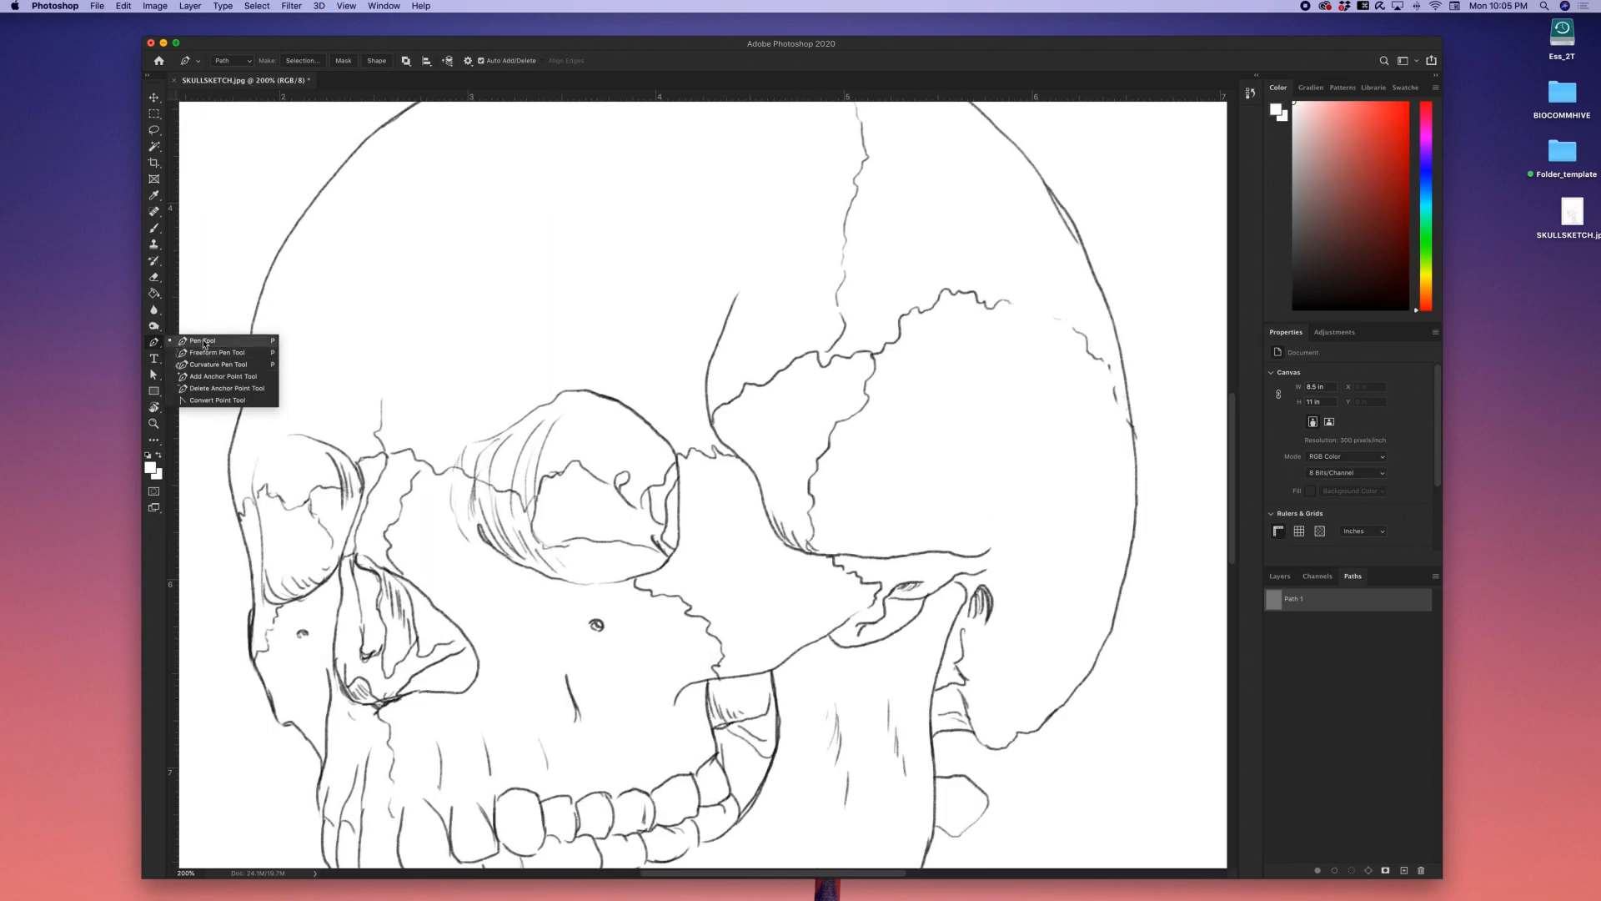
{"action": "left_click", "coordinate": [280, 727]}
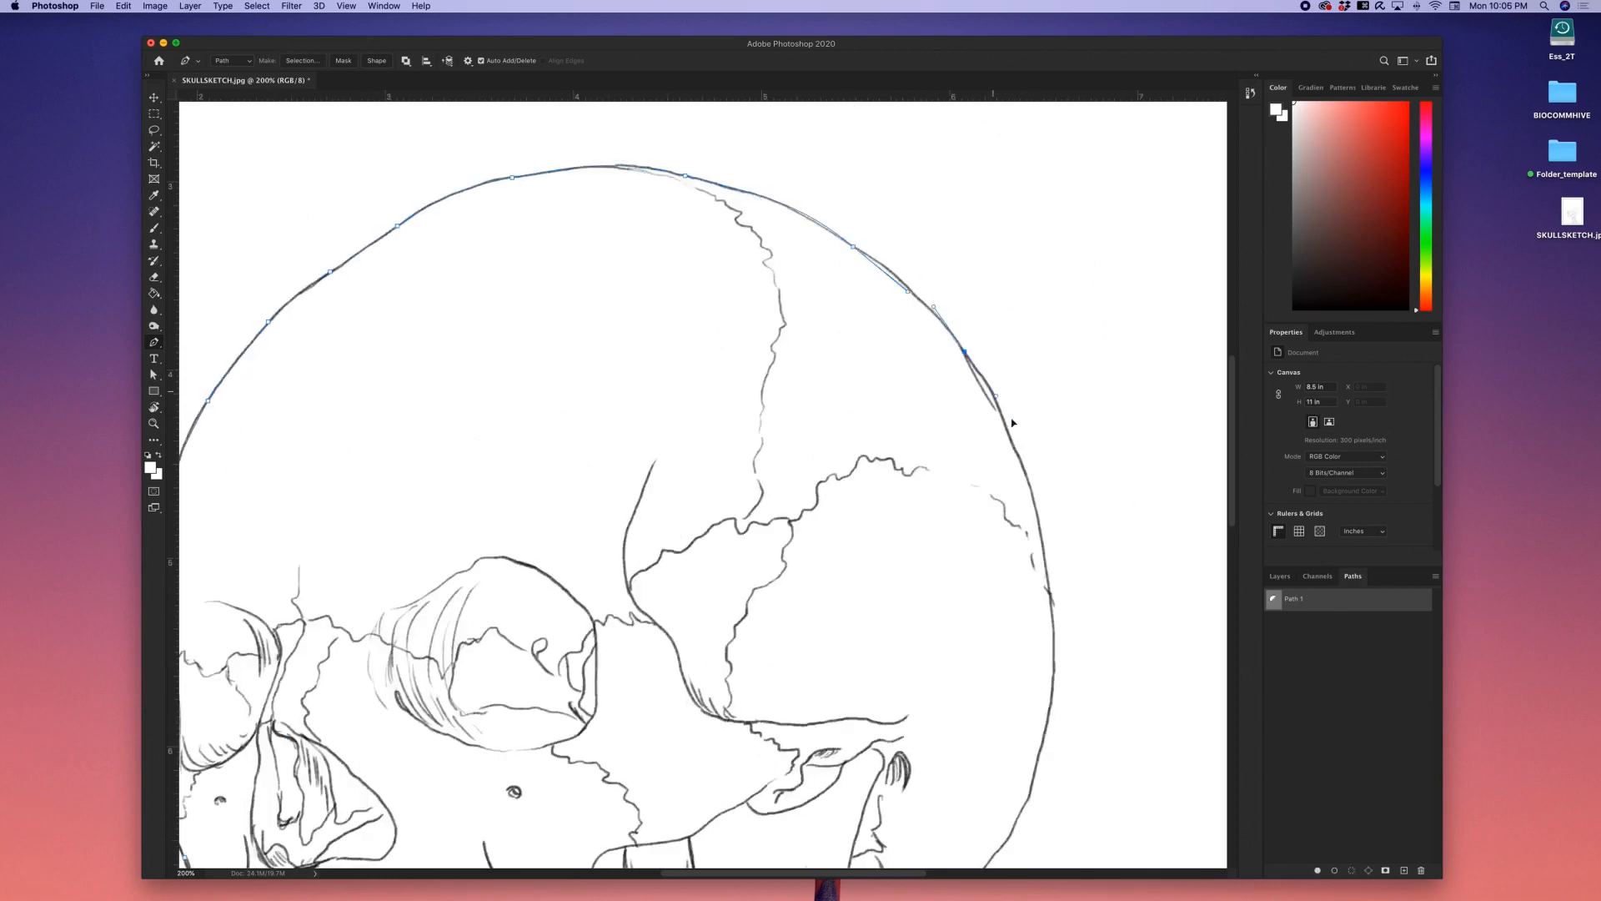
{"action": "scroll", "coordinate": [892, 559], "scroll_direction": "down", "scroll_amount": 5}
{"action": "scroll", "coordinate": [892, 559], "scroll_direction": "left", "scroll_amount": 3}
Adjust the curve at the chin's anchor point with the Direct Selection Tool so the path follows the jaw sketch
{"action": "key", "text": "a"}
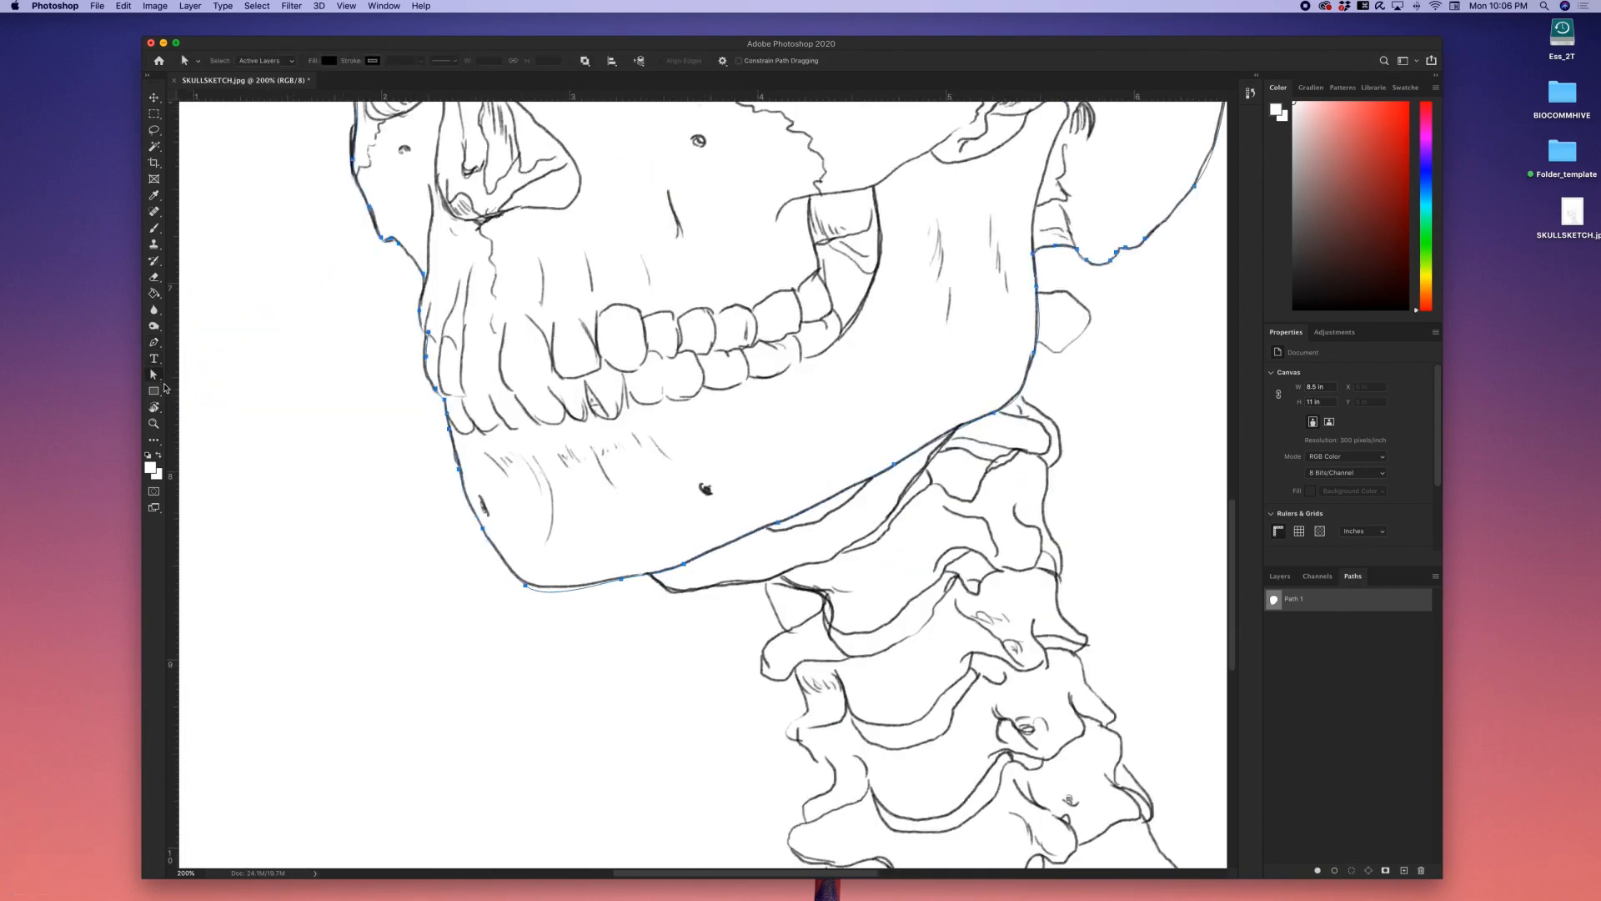
{"action": "key", "text": "Escape"}
{"action": "left_click", "coordinate": [527, 584]}
{"action": "key", "text": "v"}
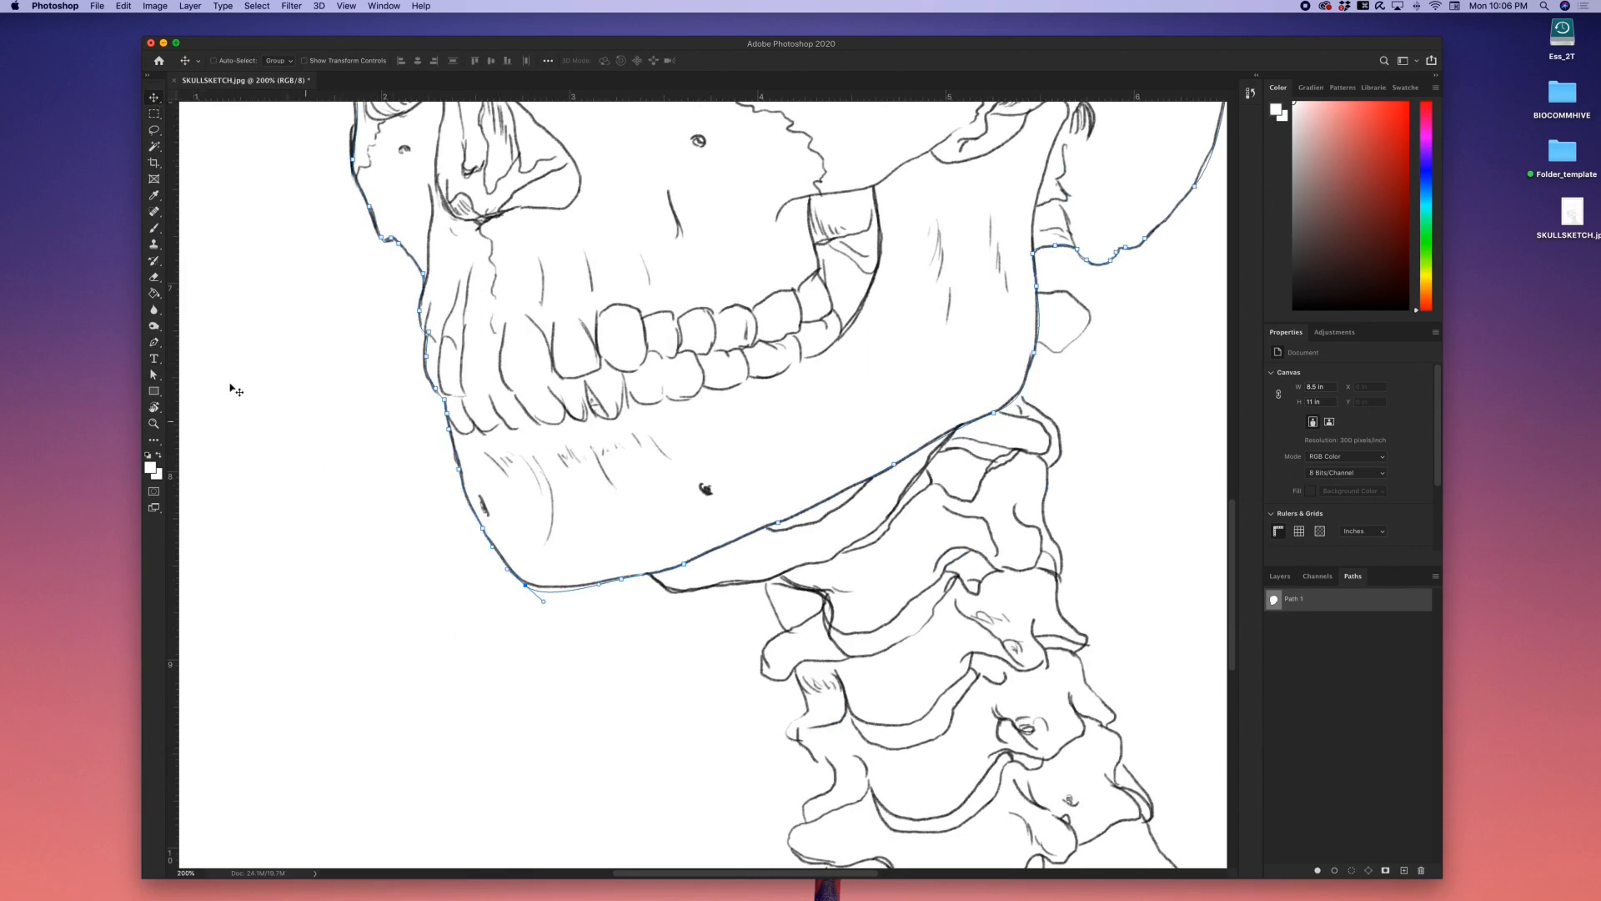
{"action": "left_click", "coordinate": [155, 376]}
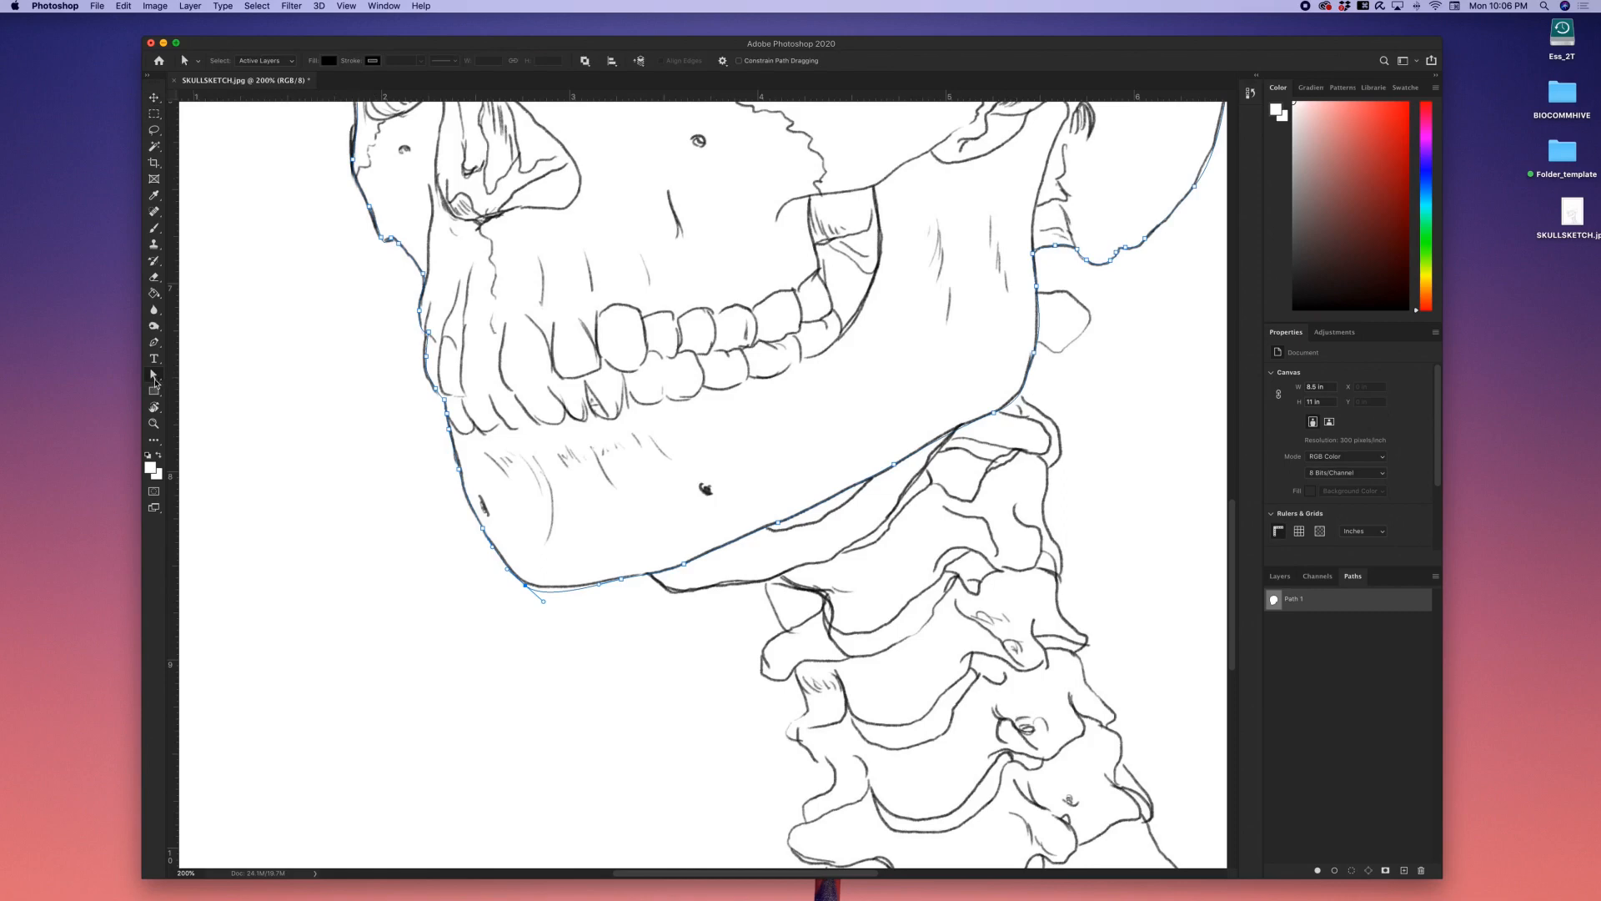
{"action": "right_click", "coordinate": [154, 381]}
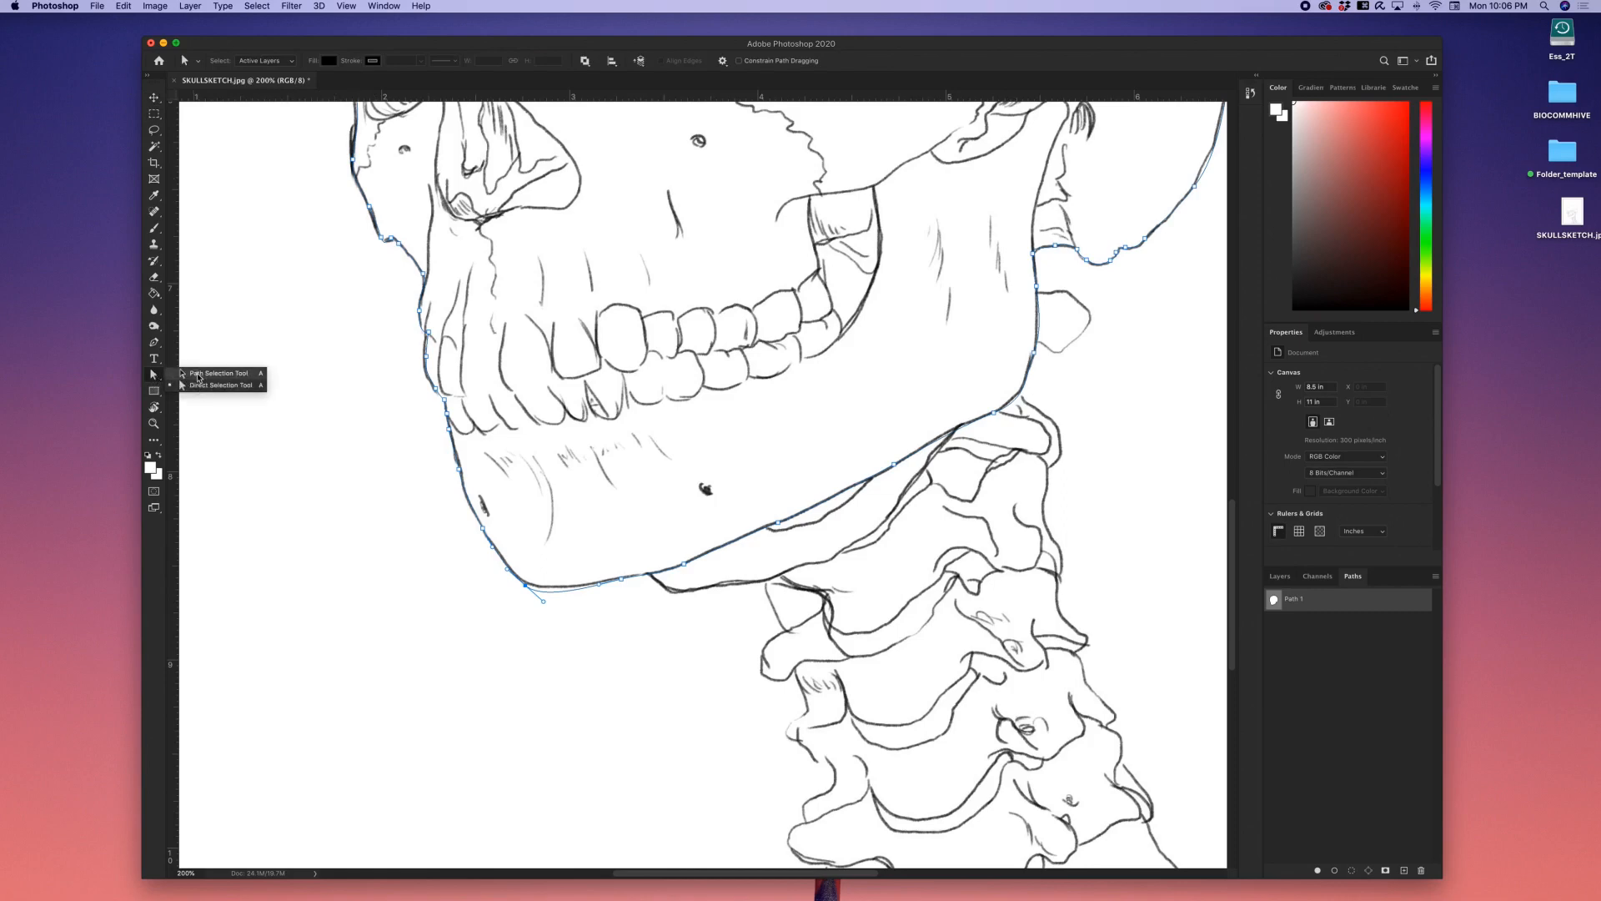
{"action": "key", "text": "a"}
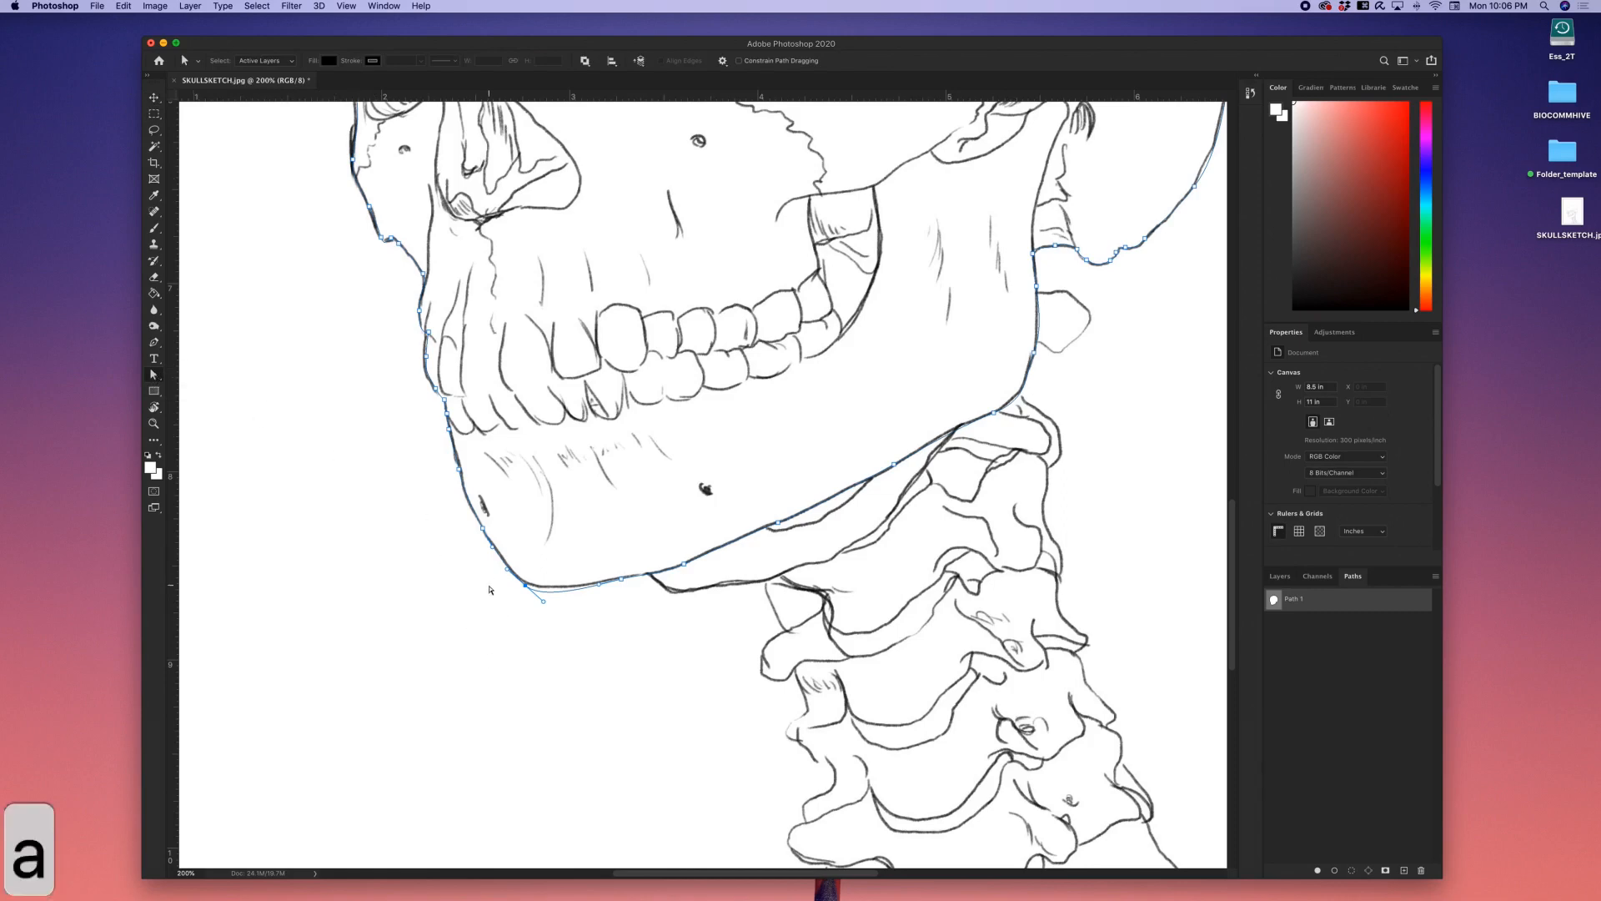
{"action": "left_click_drag", "start_coordinate": [496, 584], "coordinate": [551, 608]}
Add a second path and name the skull outline path Head and the new path Neck
{"action": "scroll", "coordinate": [622, 569], "scroll_direction": "up", "scroll_amount": 5}
{"action": "scroll", "coordinate": [621, 569], "scroll_direction": "left", "scroll_amount": 3}
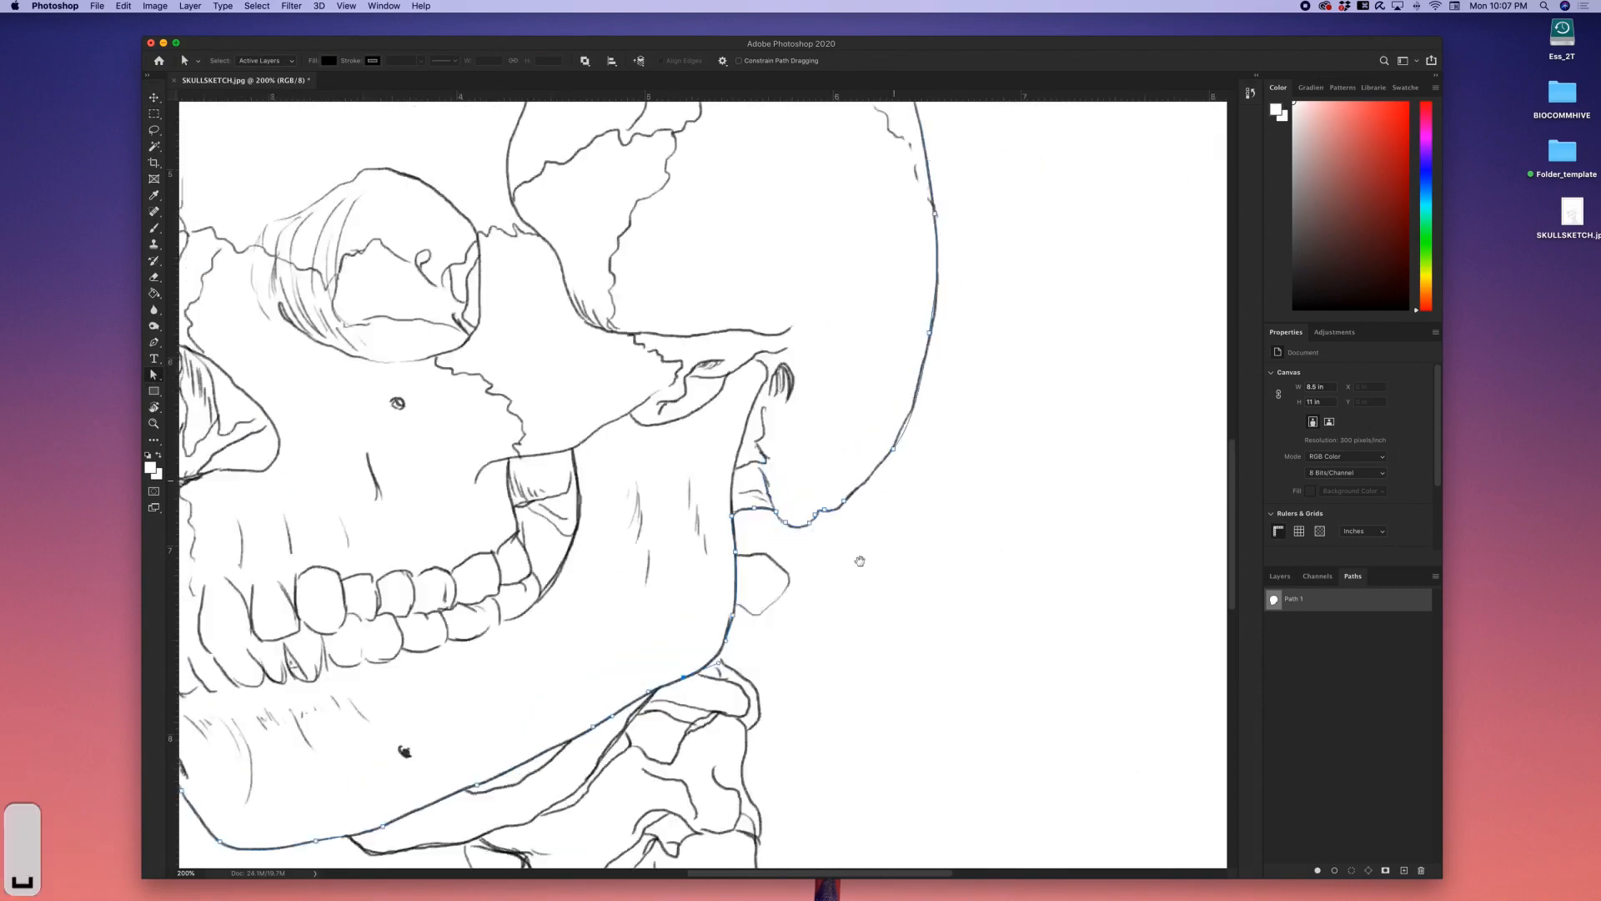
{"action": "scroll", "coordinate": [621, 570], "scroll_direction": "right", "scroll_amount": 5}
{"action": "scroll", "coordinate": [621, 569], "scroll_direction": "up", "scroll_amount": 5}
{"action": "scroll", "coordinate": [621, 570], "scroll_direction": "down", "scroll_amount": 4}
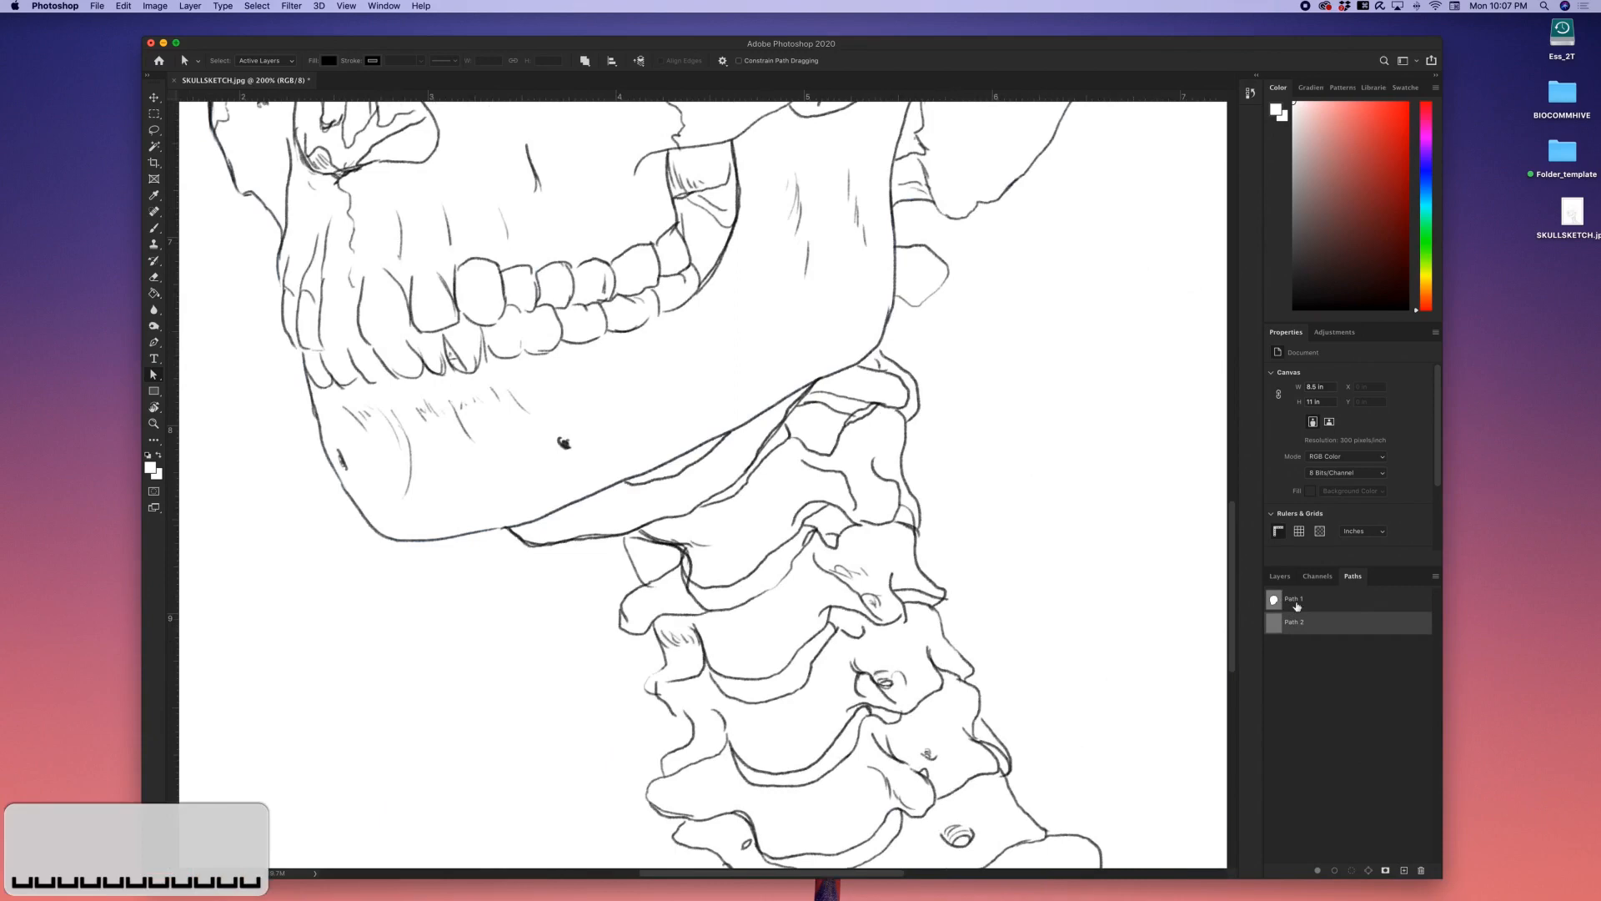
{"action": "type", "text": "Neck"}
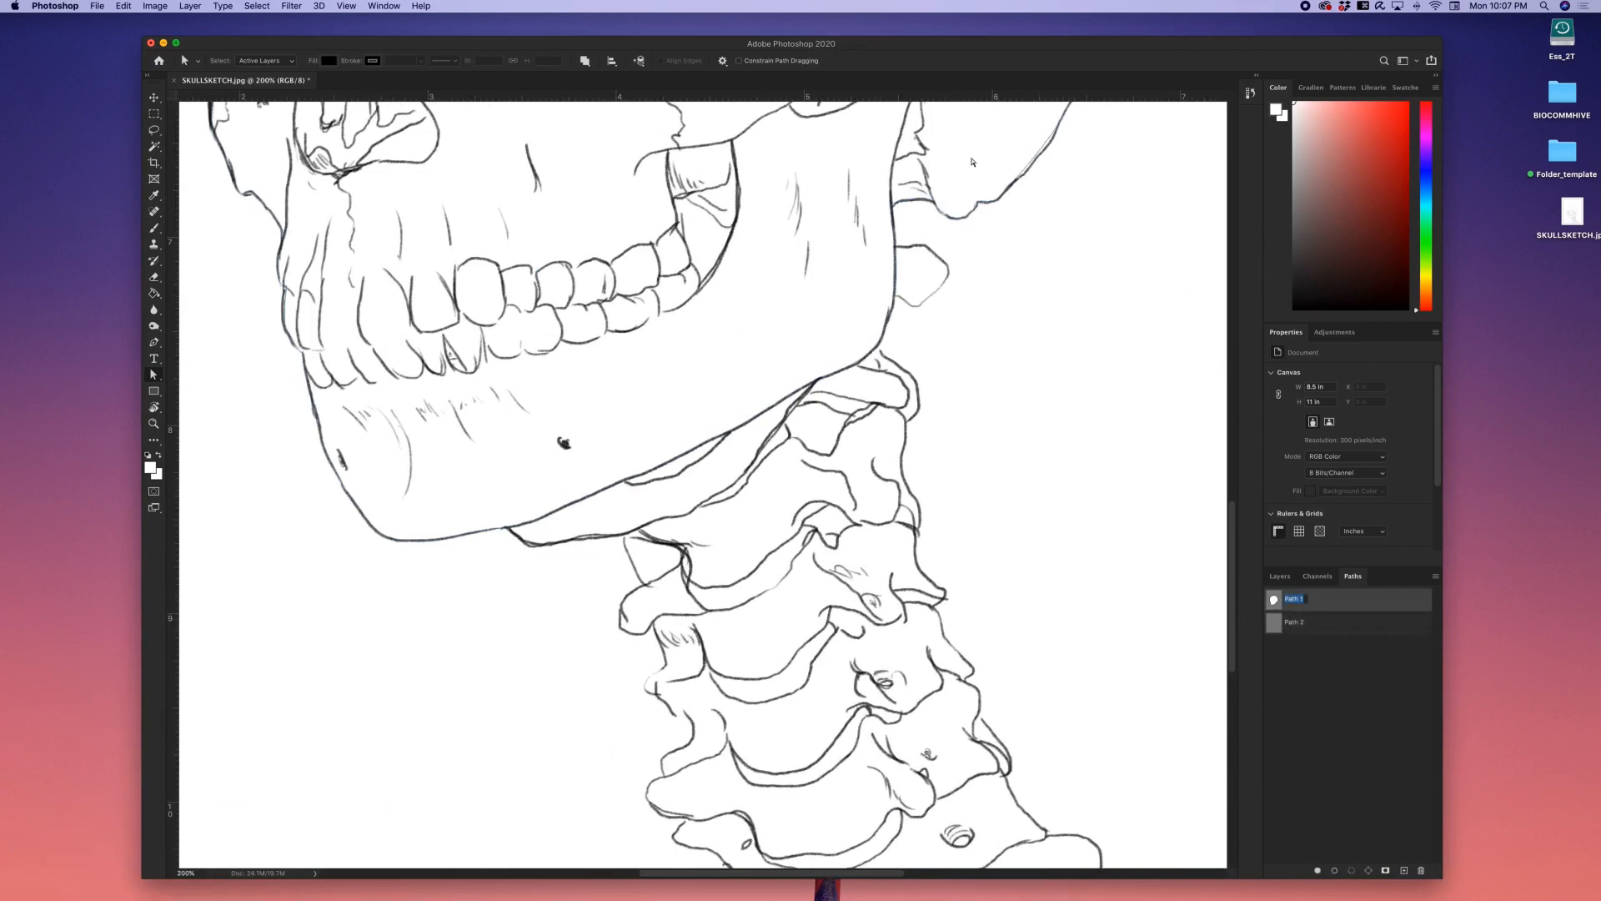
{"action": "key", "text": "Return"}
Start the Neck path with the Pen Tool beneath the jaw, and undo the last two changes at the first vertebra
{"action": "key", "text": "p"}
{"action": "left_click", "coordinate": [499, 513]}
{"action": "left_click", "coordinate": [518, 536]}
{"action": "left_click", "coordinate": [550, 542]}
{"action": "left_click", "coordinate": [631, 531]}
{"action": "key", "text": "super+z"}
{"action": "key", "text": "super+z"}
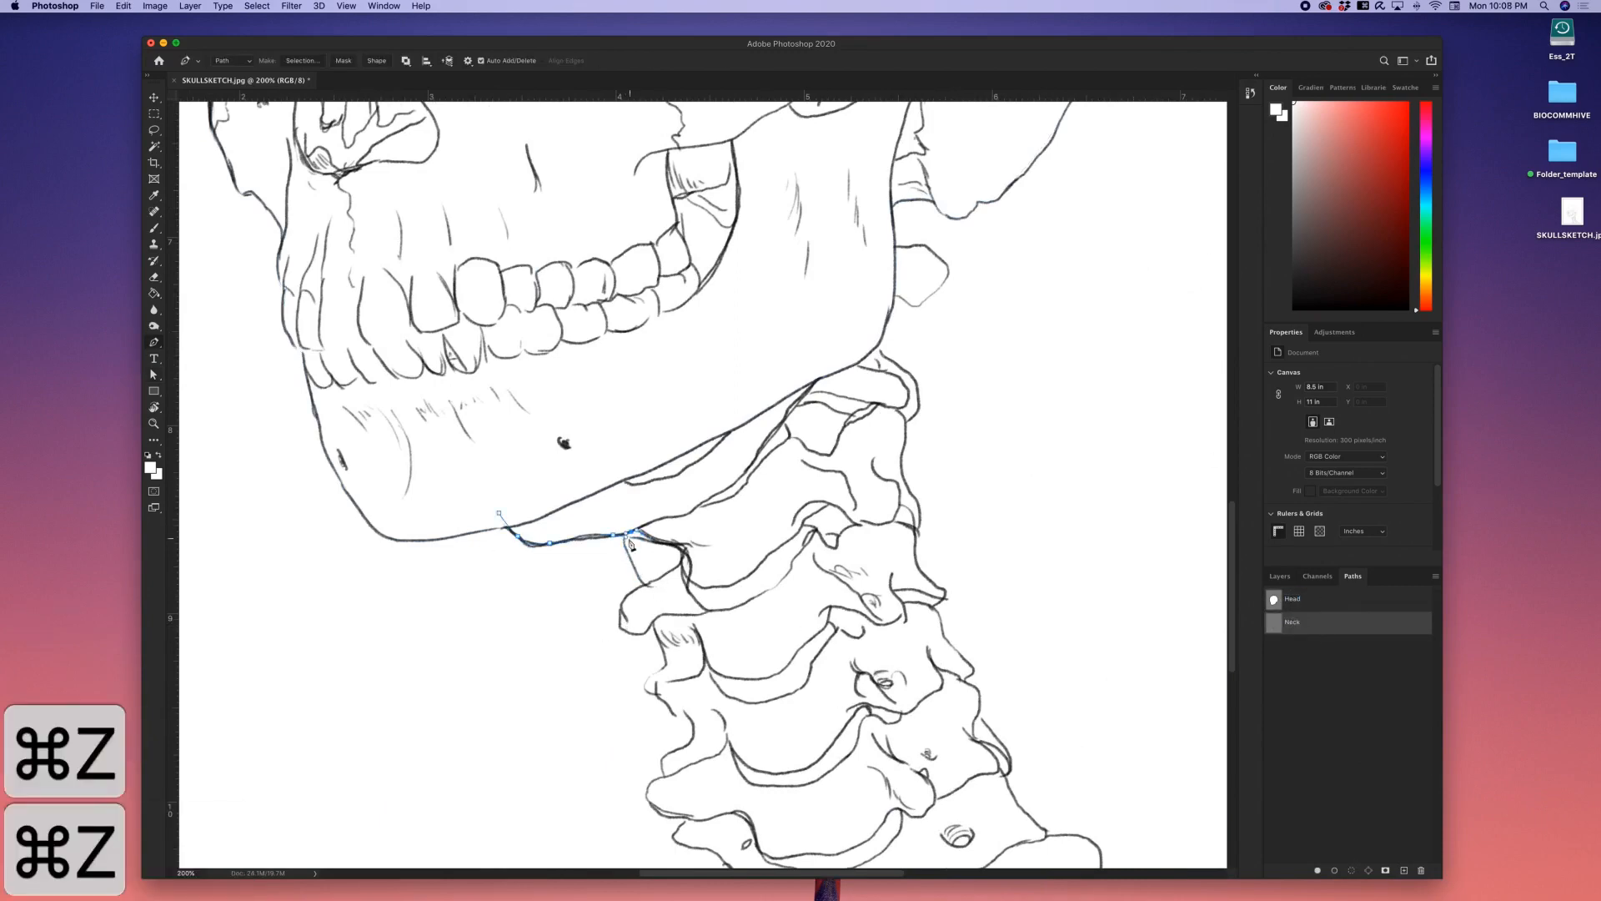
Continue the Neck path down the front edges of the upper and middle vertebrae
{"action": "left_click", "coordinate": [643, 584]}
{"action": "left_click_drag", "start_coordinate": [621, 628], "coordinate": [626, 632]}
{"action": "left_click", "coordinate": [659, 644]}
{"action": "left_click", "coordinate": [692, 736]}
{"action": "left_click", "coordinate": [667, 777]}
{"action": "key", "text": "super+plus"}
{"action": "left_click", "coordinate": [604, 560]}
{"action": "left_click", "coordinate": [658, 609]}
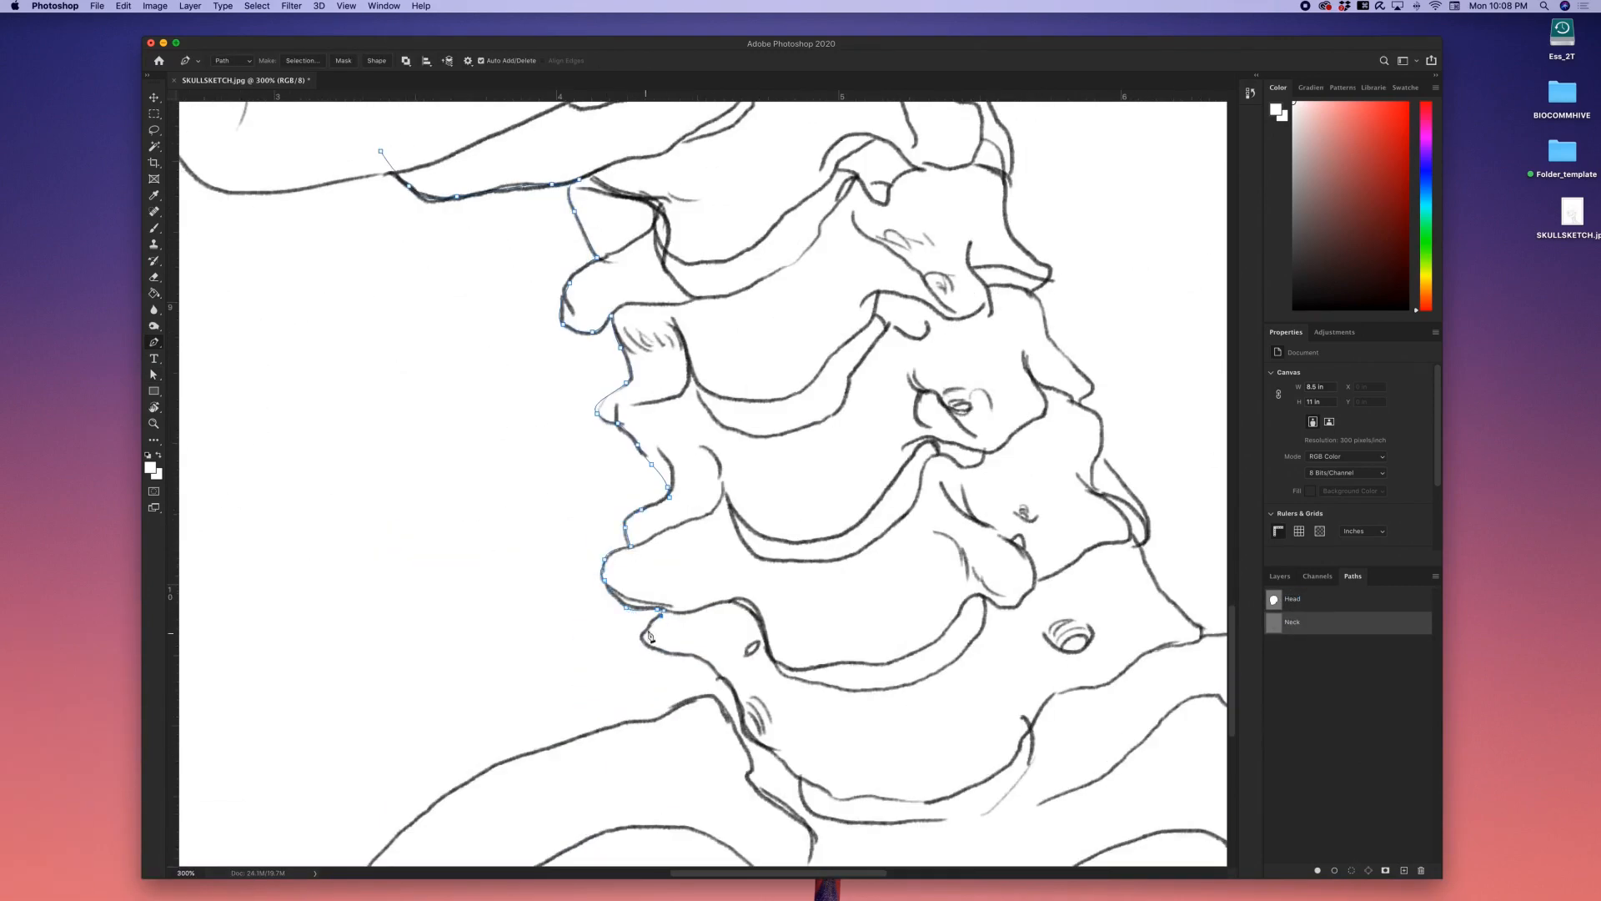
Extend the Neck path past the lowest vertebra and around the front collarbone, running below the canvas edge
{"action": "left_click", "coordinate": [707, 661]}
{"action": "left_click", "coordinate": [745, 722]}
{"action": "left_click", "coordinate": [777, 756]}
{"action": "left_click_drag", "start_coordinate": [793, 801], "coordinate": [741, 604]}
{"action": "left_click", "coordinate": [698, 574]}
{"action": "left_click", "coordinate": [668, 505]}
{"action": "left_click", "coordinate": [567, 525]}
{"action": "left_click", "coordinate": [458, 690]}
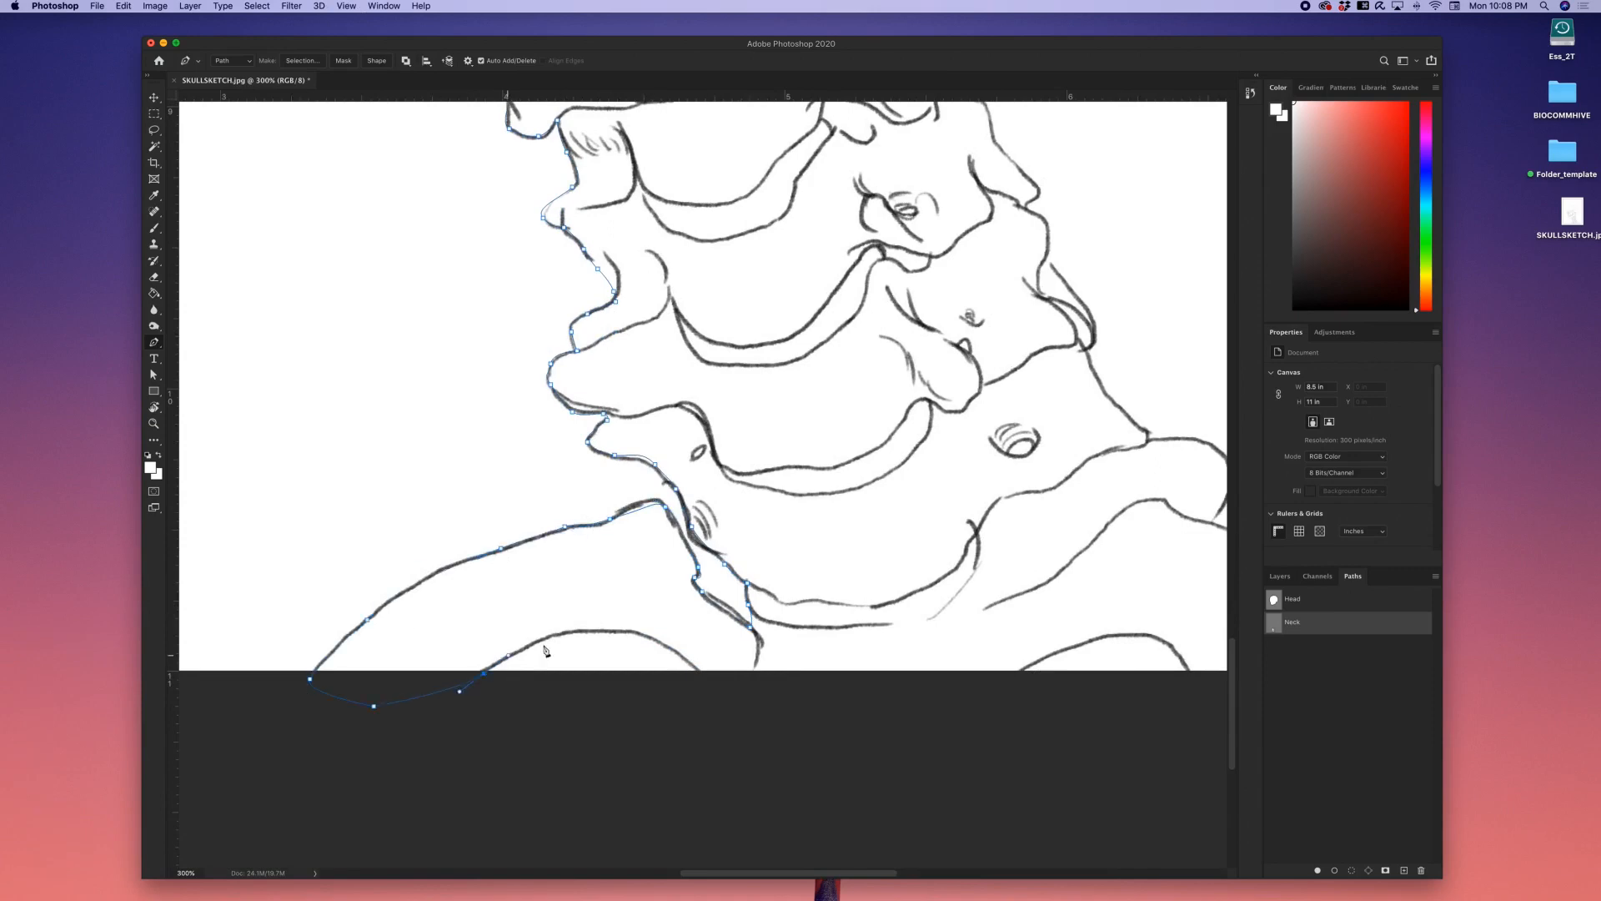
Carry the Neck path along the canvas's lower edge and around the bone at the back of the neck base
{"action": "left_click_drag", "start_coordinate": [753, 690], "coordinate": [761, 678]}
{"action": "left_click_drag", "start_coordinate": [1047, 677], "coordinate": [685, 674]}
{"action": "left_click", "coordinate": [673, 661]}
{"action": "left_click", "coordinate": [775, 631]}
{"action": "left_click_drag", "start_coordinate": [907, 687], "coordinate": [974, 687]}
{"action": "left_click", "coordinate": [957, 652]}
{"action": "left_click", "coordinate": [932, 570]}
{"action": "left_click", "coordinate": [871, 478]}
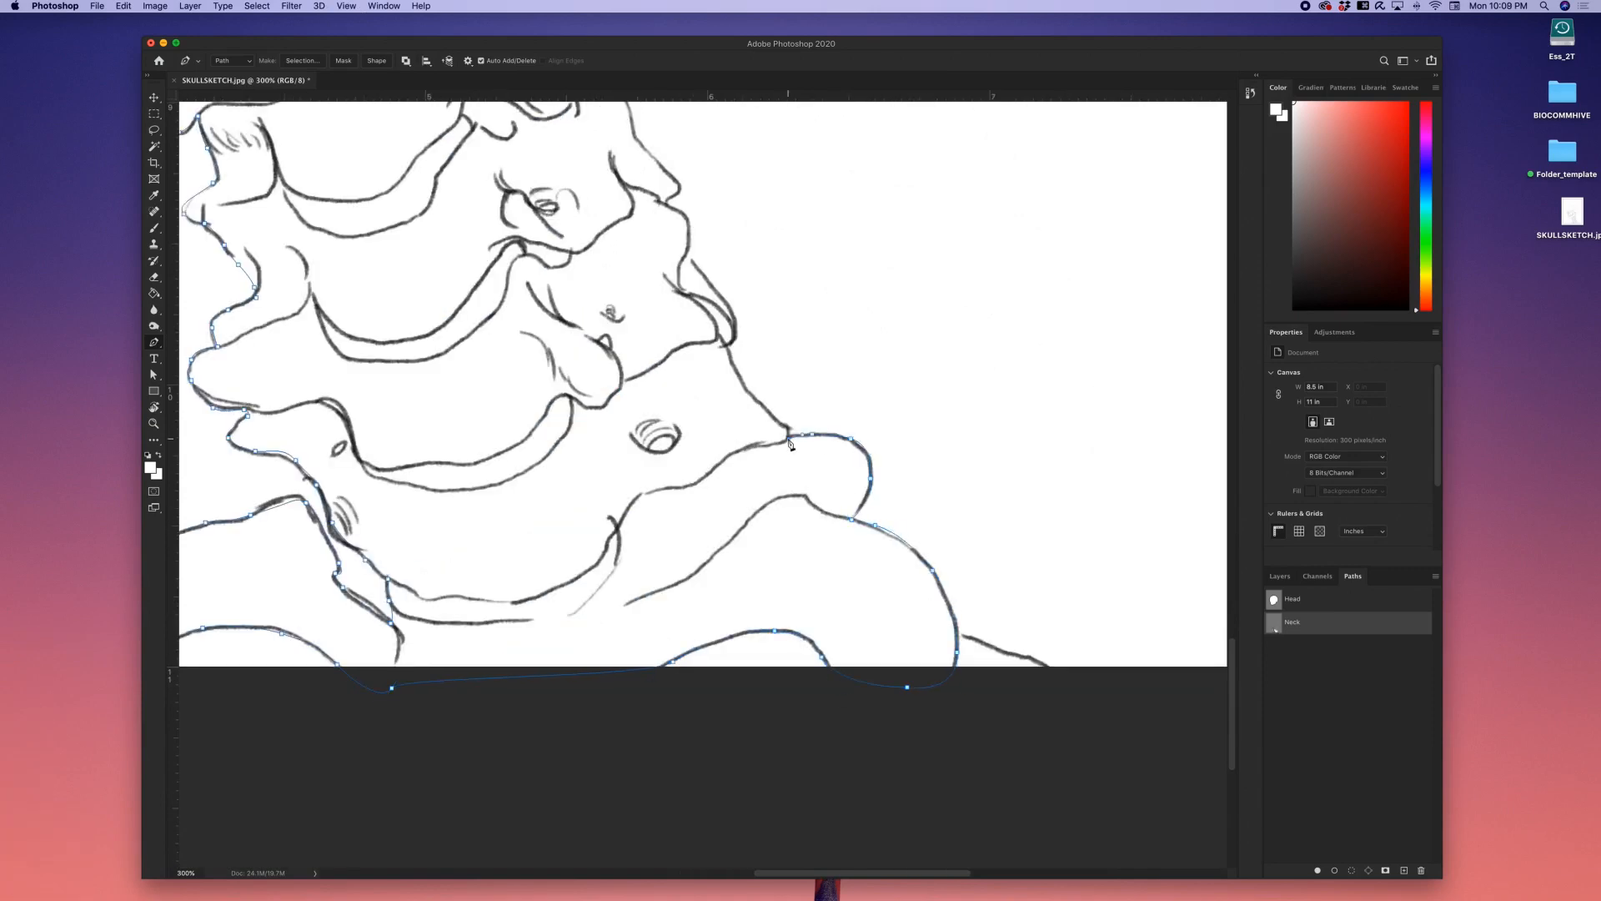
Trace the Neck path up the back edges of the lower and middle vertebrae
{"action": "left_click", "coordinate": [746, 391]}
{"action": "left_click", "coordinate": [711, 284]}
{"action": "left_click_drag", "start_coordinate": [693, 263], "coordinate": [708, 398]}
{"action": "left_click", "coordinate": [699, 350]}
{"action": "left_click", "coordinate": [660, 284]}
{"action": "left_click", "coordinate": [646, 254]}
{"action": "left_click", "coordinate": [647, 201]}
{"action": "left_click_drag", "start_coordinate": [626, 135], "coordinate": [643, 322]}
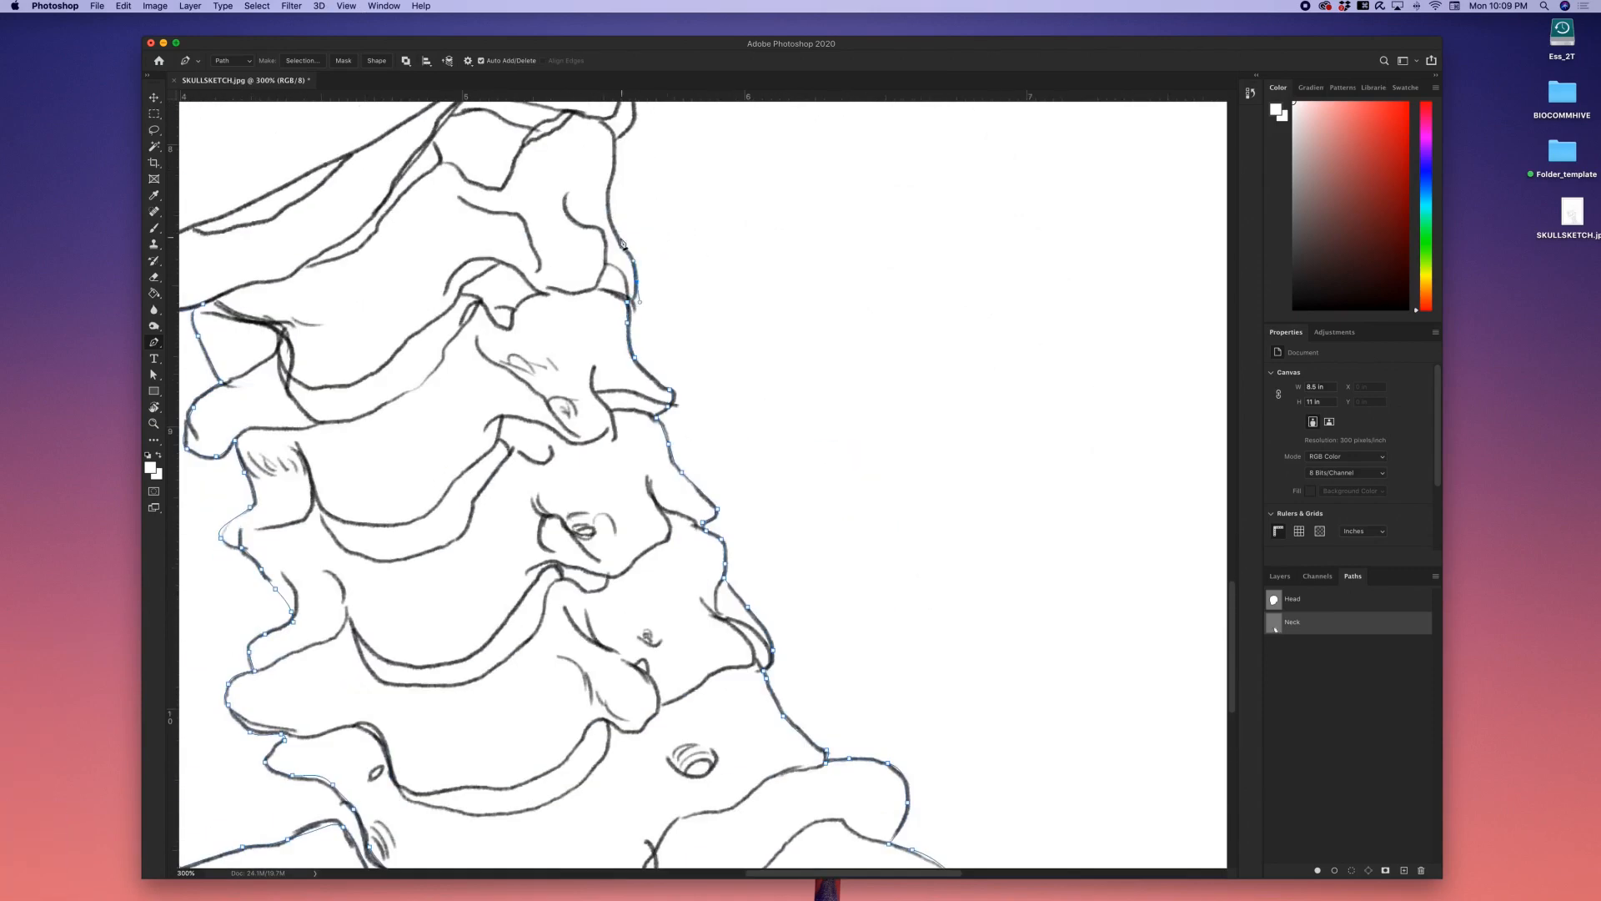
Trace the back of the top vertebrae and close the Neck path with a curve across the jaw
{"action": "left_click_drag", "start_coordinate": [607, 165], "coordinate": [623, 358]}
{"action": "left_click_drag", "start_coordinate": [644, 311], "coordinate": [646, 298]}
{"action": "left_click", "coordinate": [640, 275]}
{"action": "left_click_drag", "start_coordinate": [596, 238], "coordinate": [868, 224]}
{"action": "left_click", "coordinate": [854, 201]}
{"action": "left_click_drag", "start_coordinate": [626, 233], "coordinate": [442, 323]}
{"action": "left_click_drag", "start_coordinate": [293, 472], "coordinate": [338, 521]}
Outline the opening between the top two vertebrae as a separate shape within the Neck path
{"action": "left_click", "coordinate": [721, 337]}
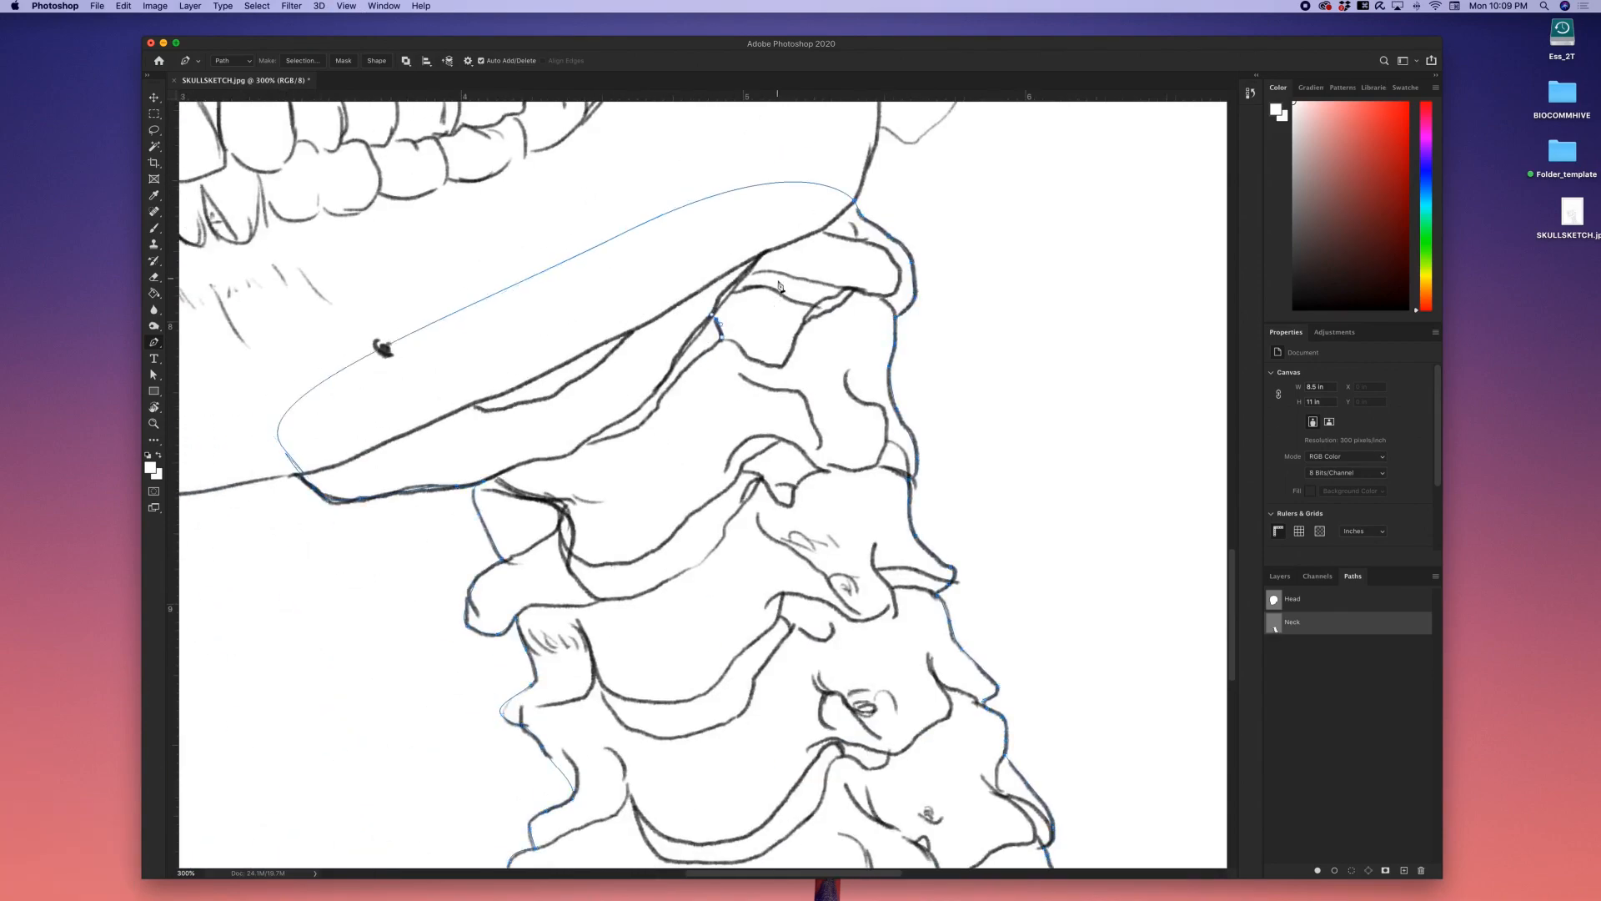
{"action": "left_click", "coordinate": [752, 288]}
{"action": "left_click_drag", "start_coordinate": [794, 337], "coordinate": [793, 348]}
{"action": "key", "text": "super+0"}
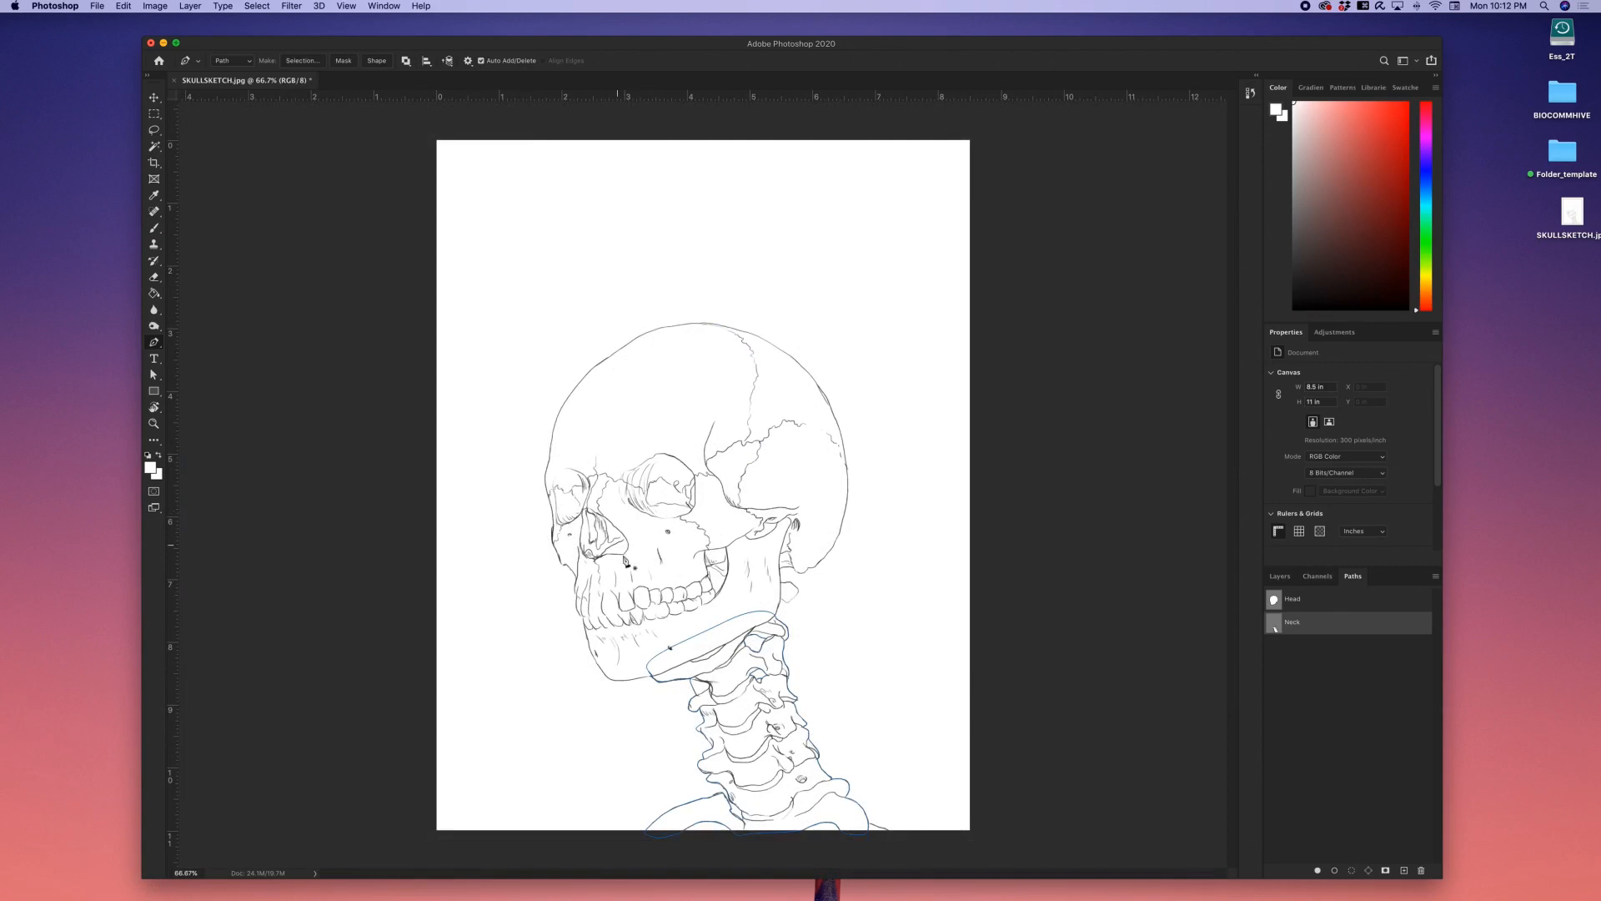
{"action": "key", "text": "space"}
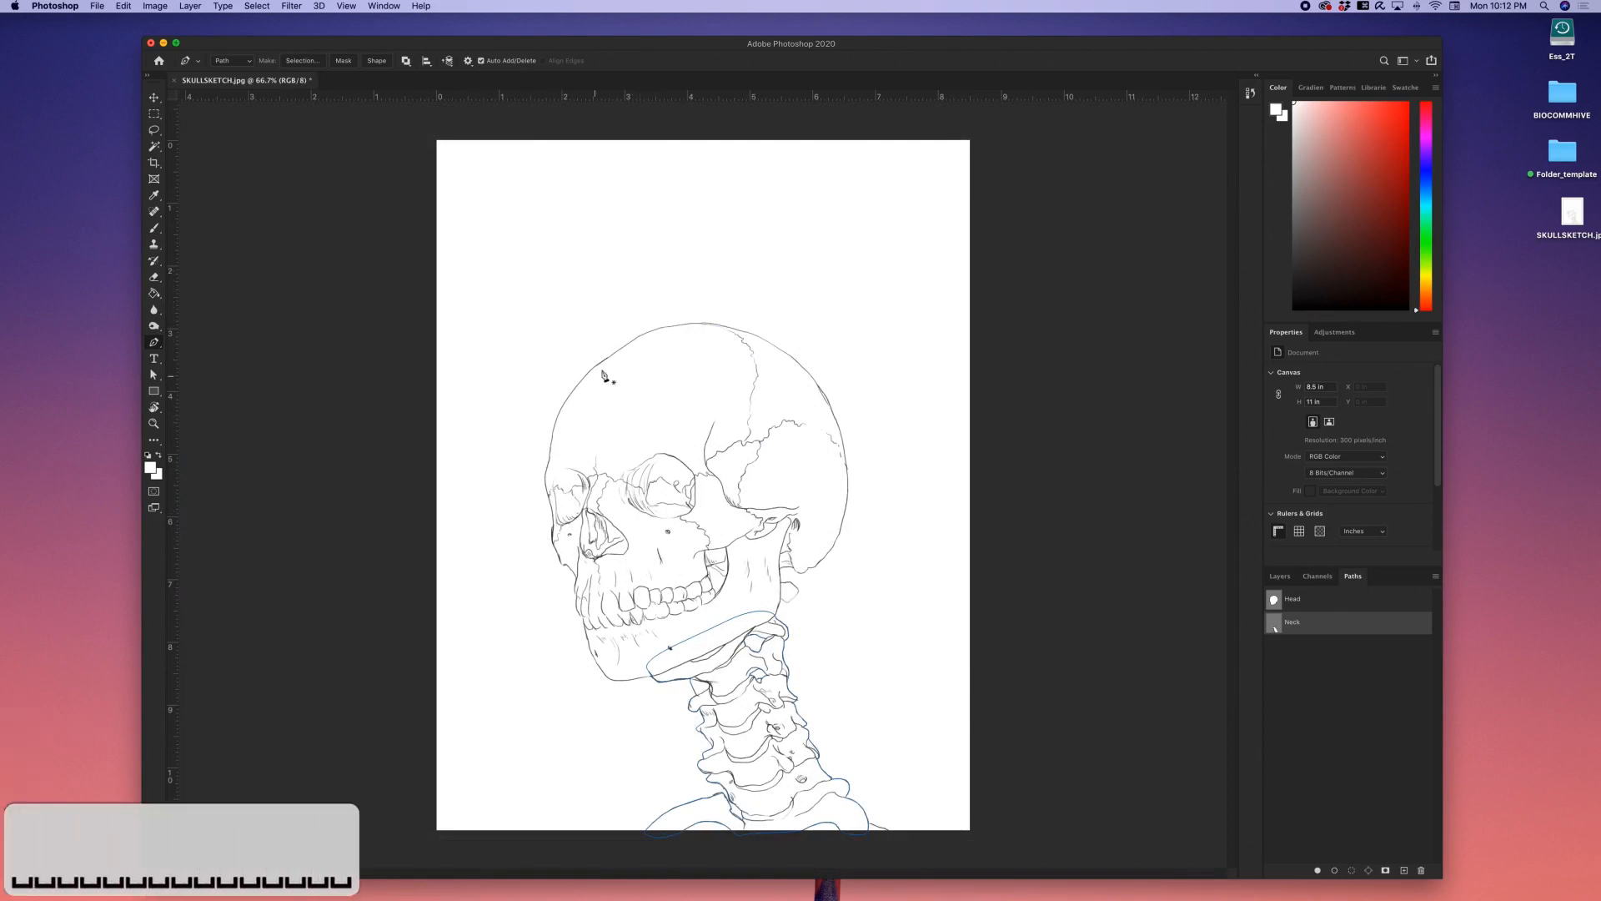
{"action": "key", "text": "super+equal"}
{"action": "key", "text": "super+equal"}
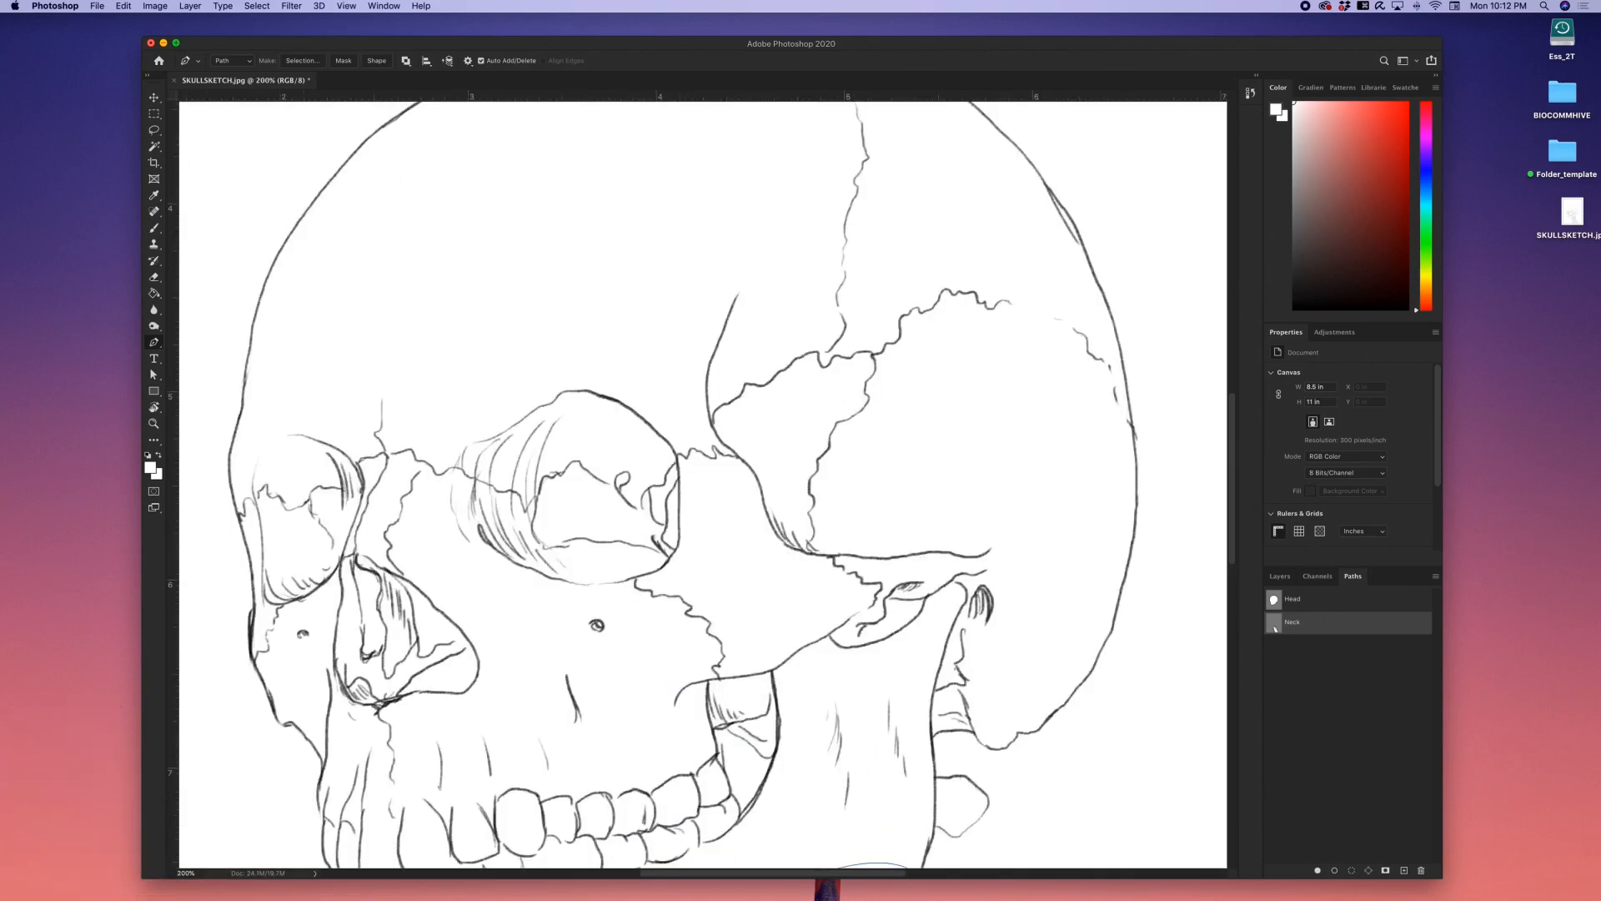
{"action": "key", "text": "super+minus"}
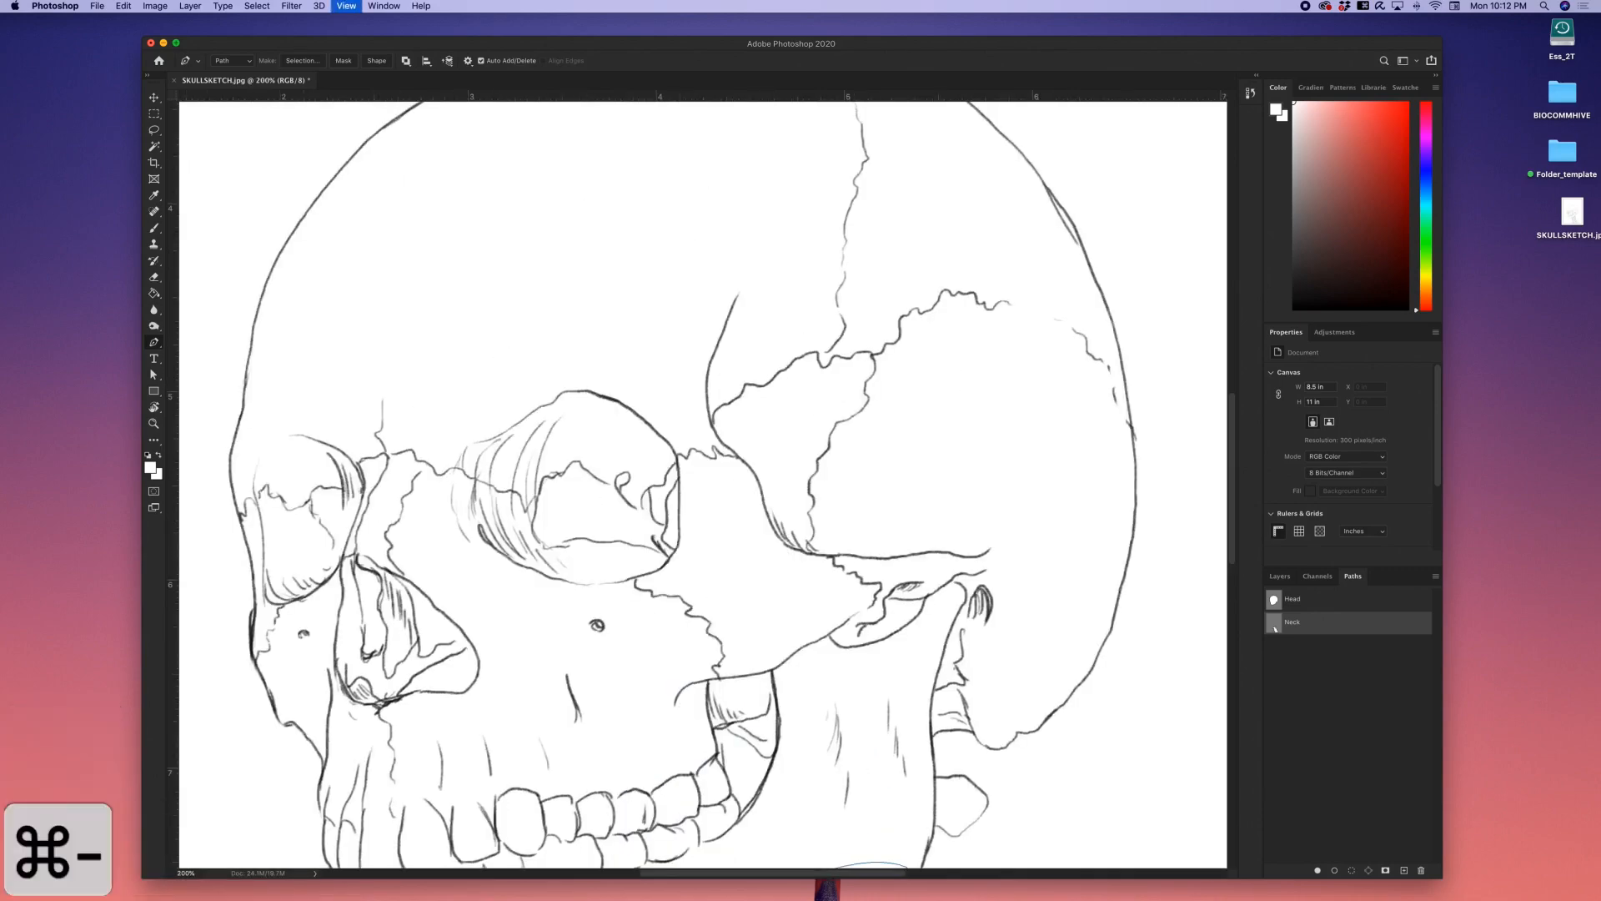
{"action": "key", "text": "super+minus"}
{"action": "key", "text": "super+equal"}
{"action": "key", "text": "super+equal"}
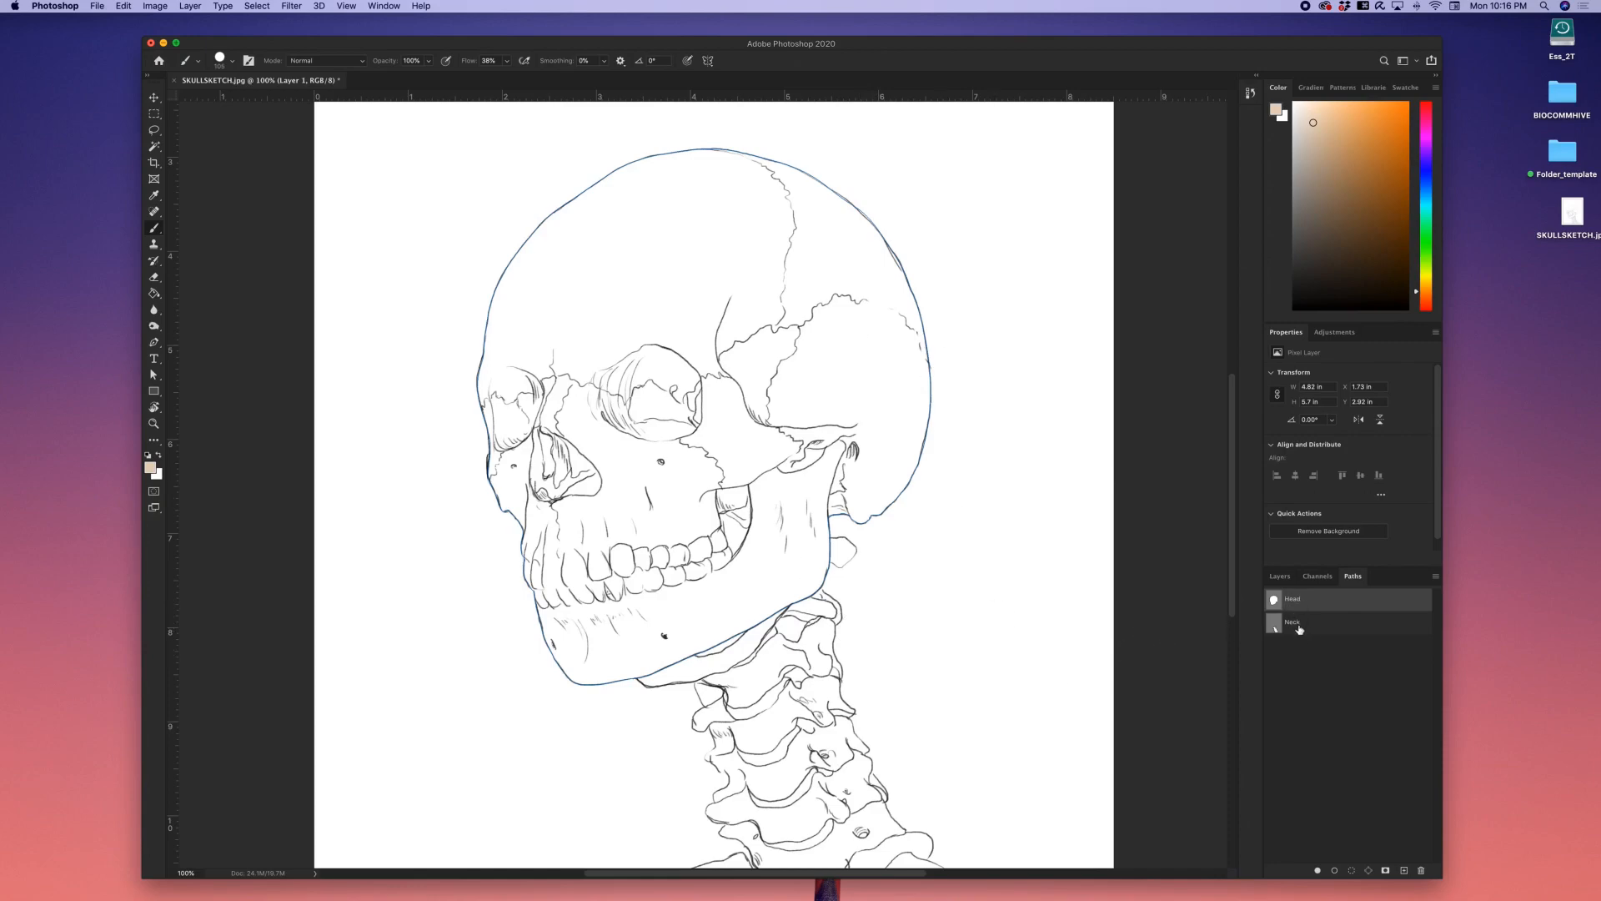
Select the Head path, check the document's layers, and return to the list of paths
{"action": "double_click", "coordinate": [1293, 599]}
{"action": "left_click", "coordinate": [1280, 576]}
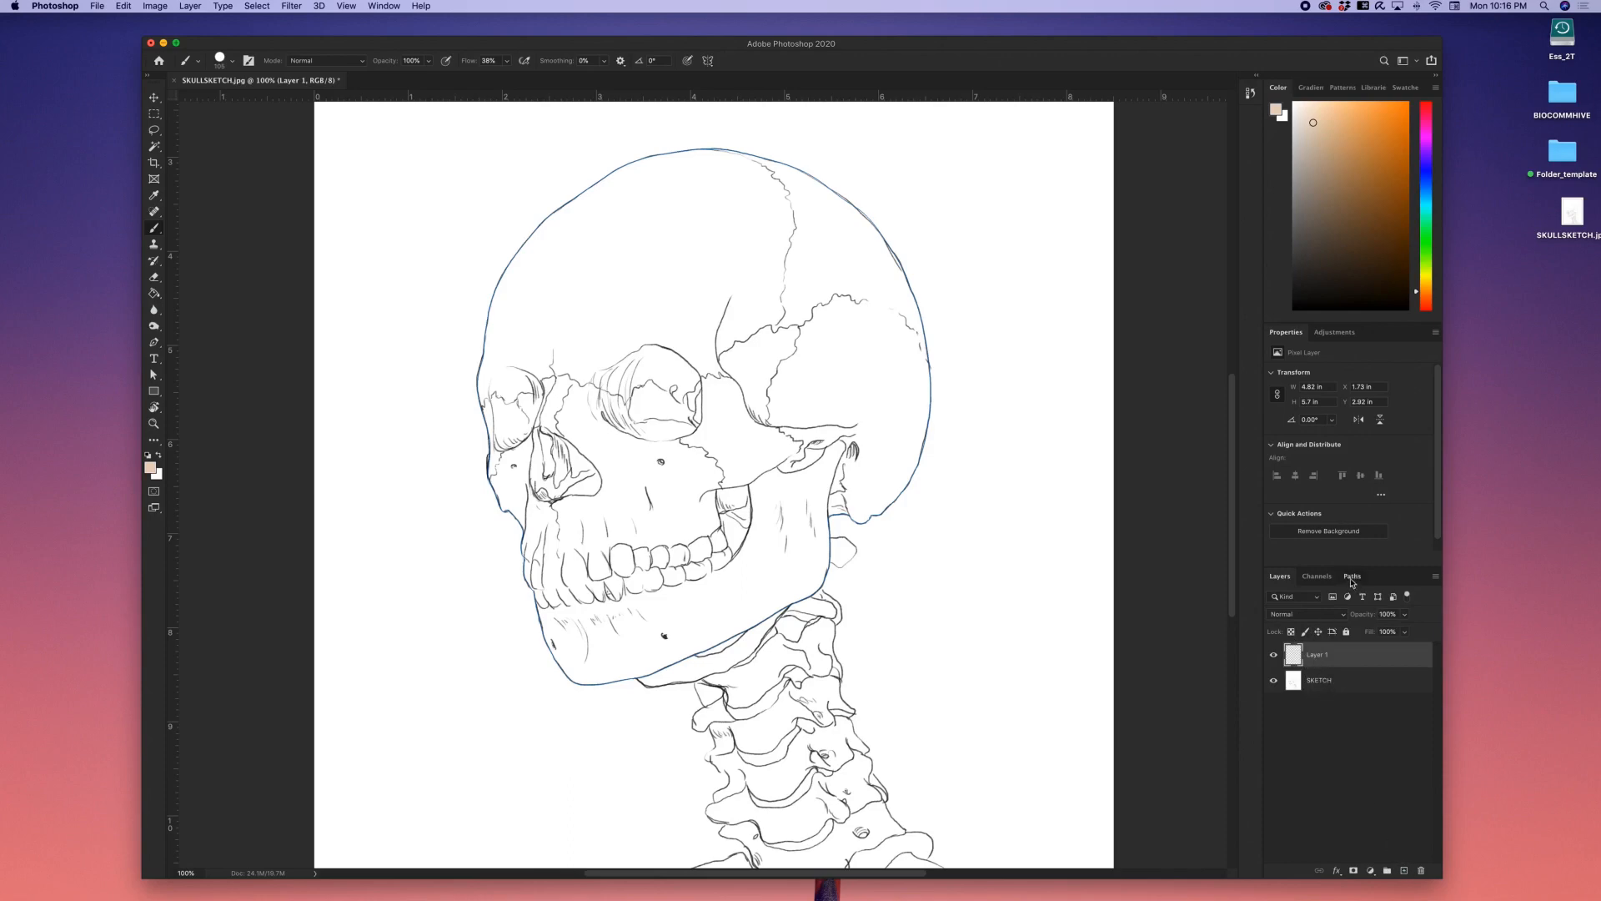
{"action": "left_click", "coordinate": [1353, 576]}
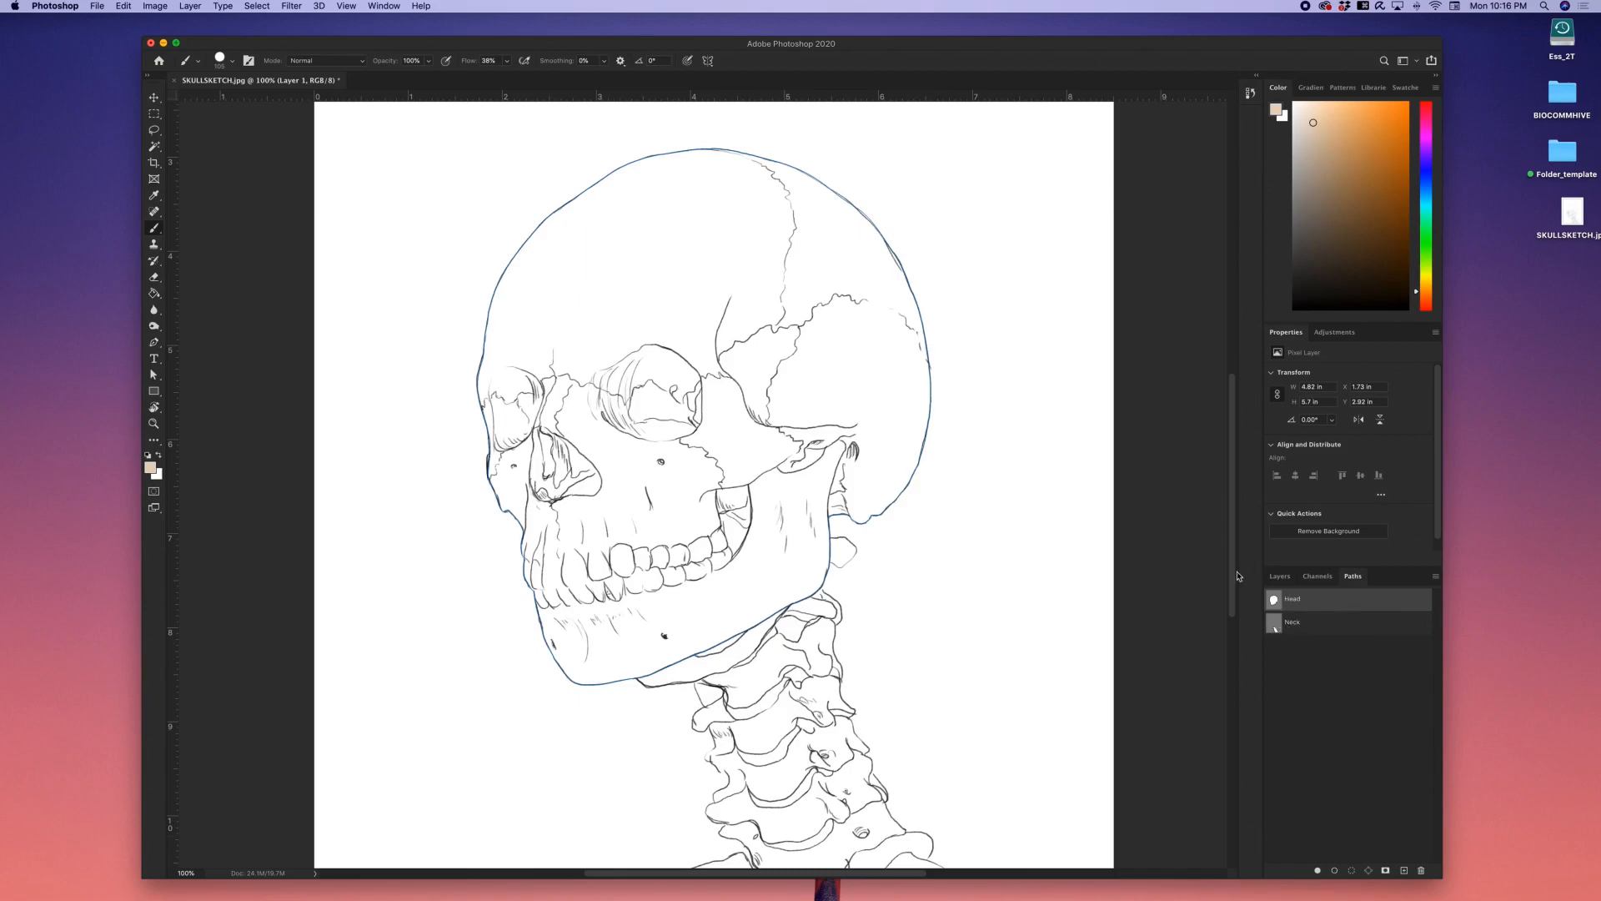
Select all components of the Neck path, including the openings between the vertebrae, and set them to Exclude Overlapping Shapes
{"action": "scroll", "coordinate": [1242, 662], "scroll_direction": "up", "scroll_amount": 2}
{"action": "scroll", "coordinate": [1243, 662], "scroll_direction": "down", "scroll_amount": 10}
{"action": "left_click", "coordinate": [1295, 625]}
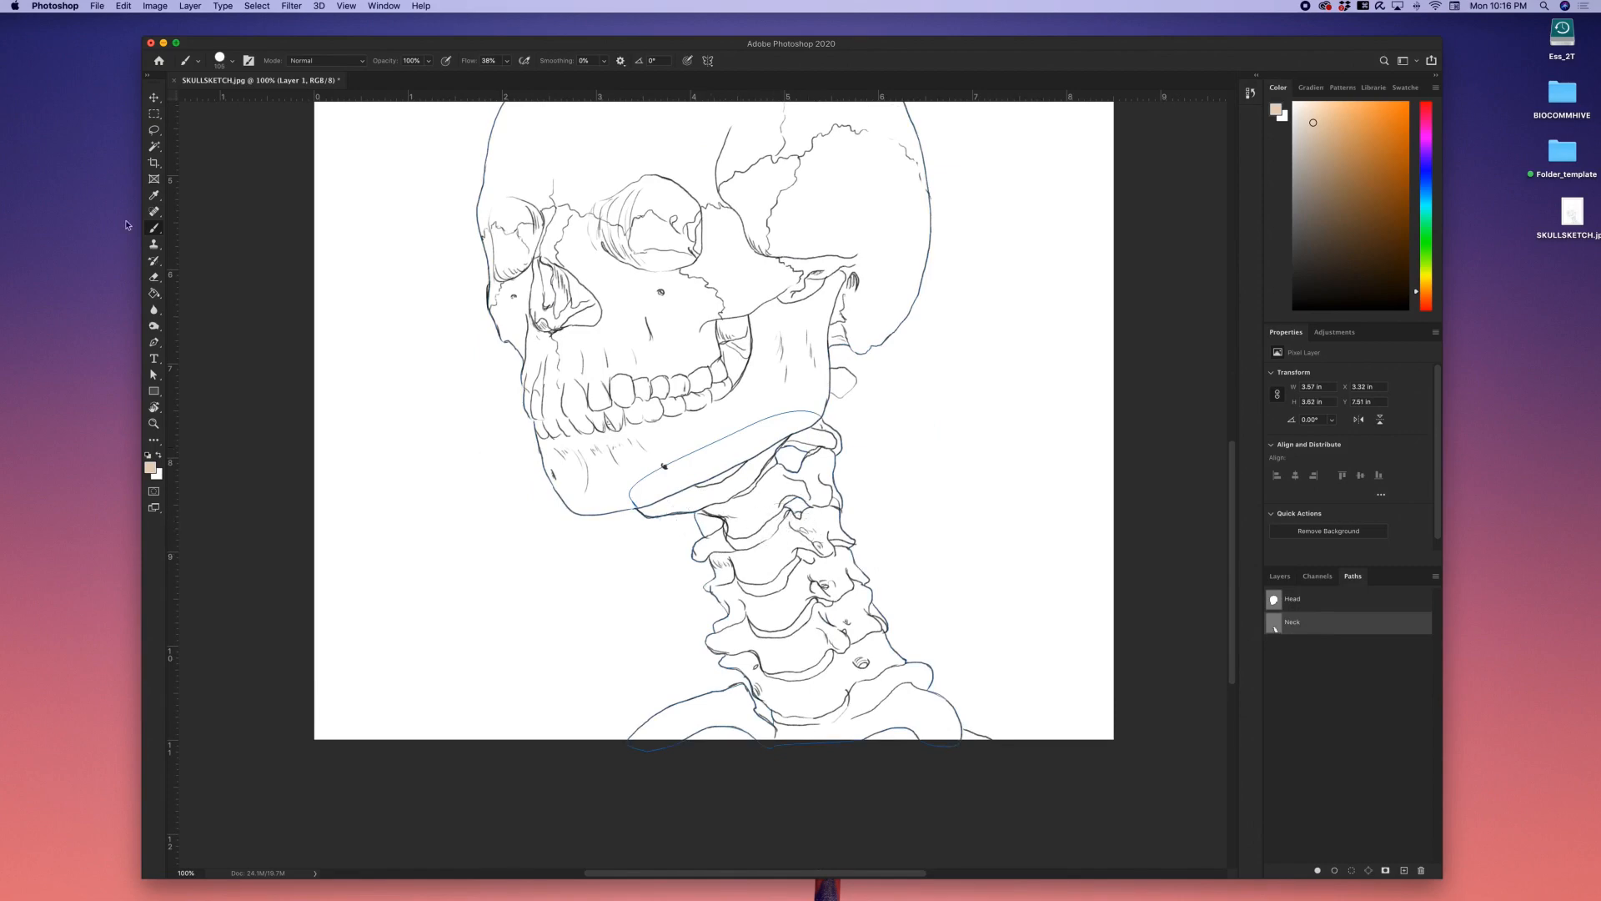
{"action": "left_click", "coordinate": [153, 374]}
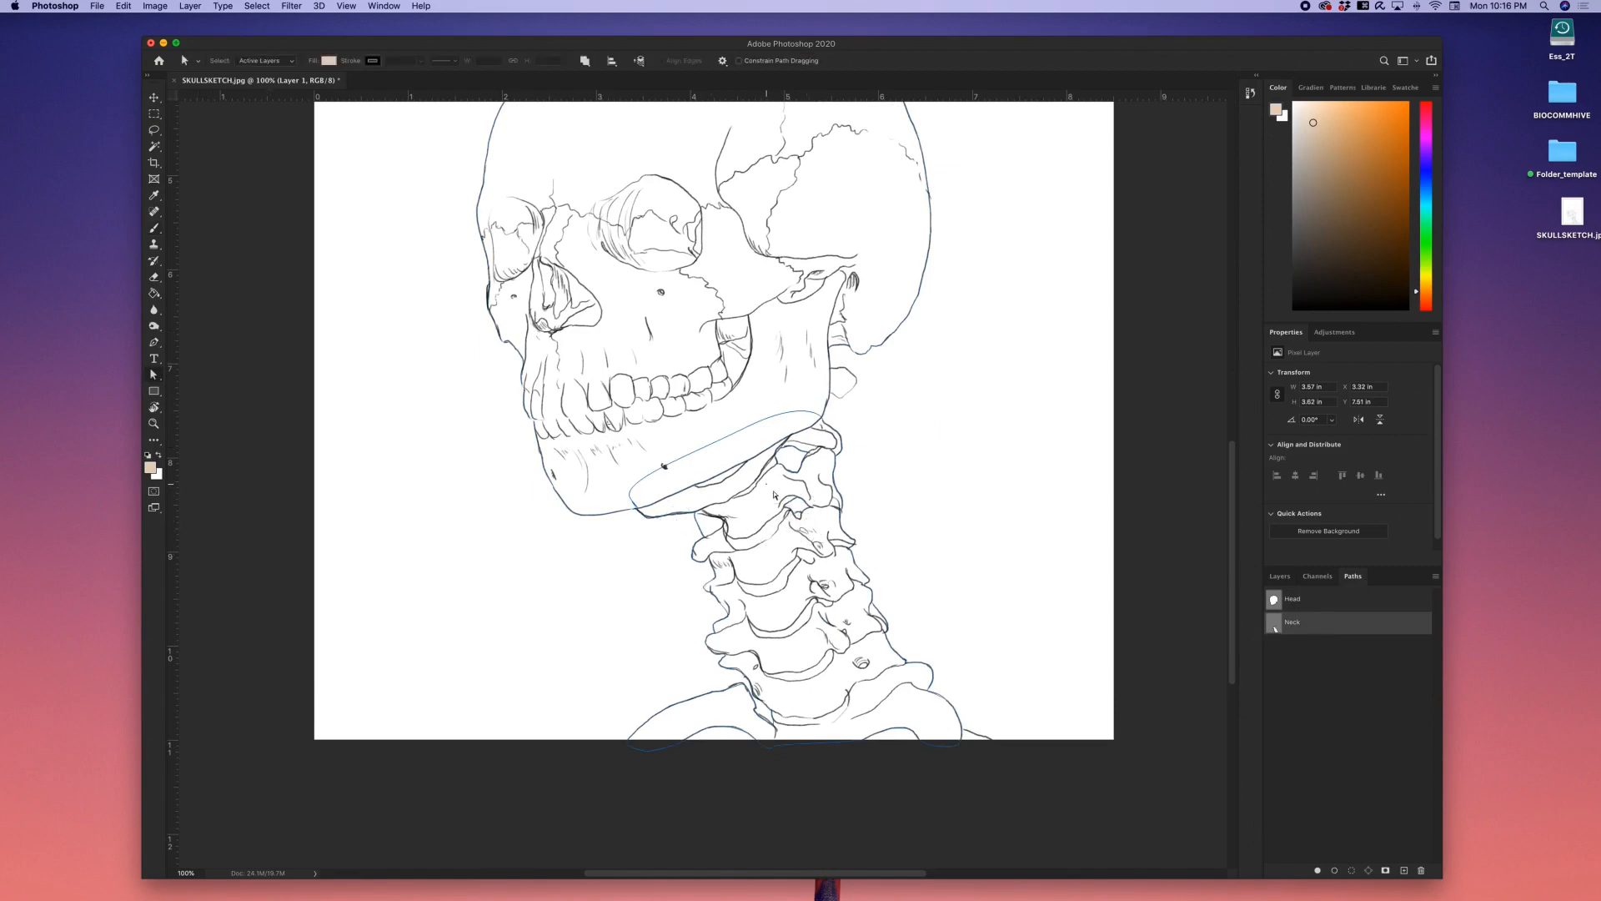
{"action": "left_click", "coordinate": [794, 505]}
{"action": "left_click", "coordinate": [790, 457]}
{"action": "left_click_drag", "start_coordinate": [1032, 448], "coordinate": [671, 732]}
{"action": "left_click", "coordinate": [588, 69]}
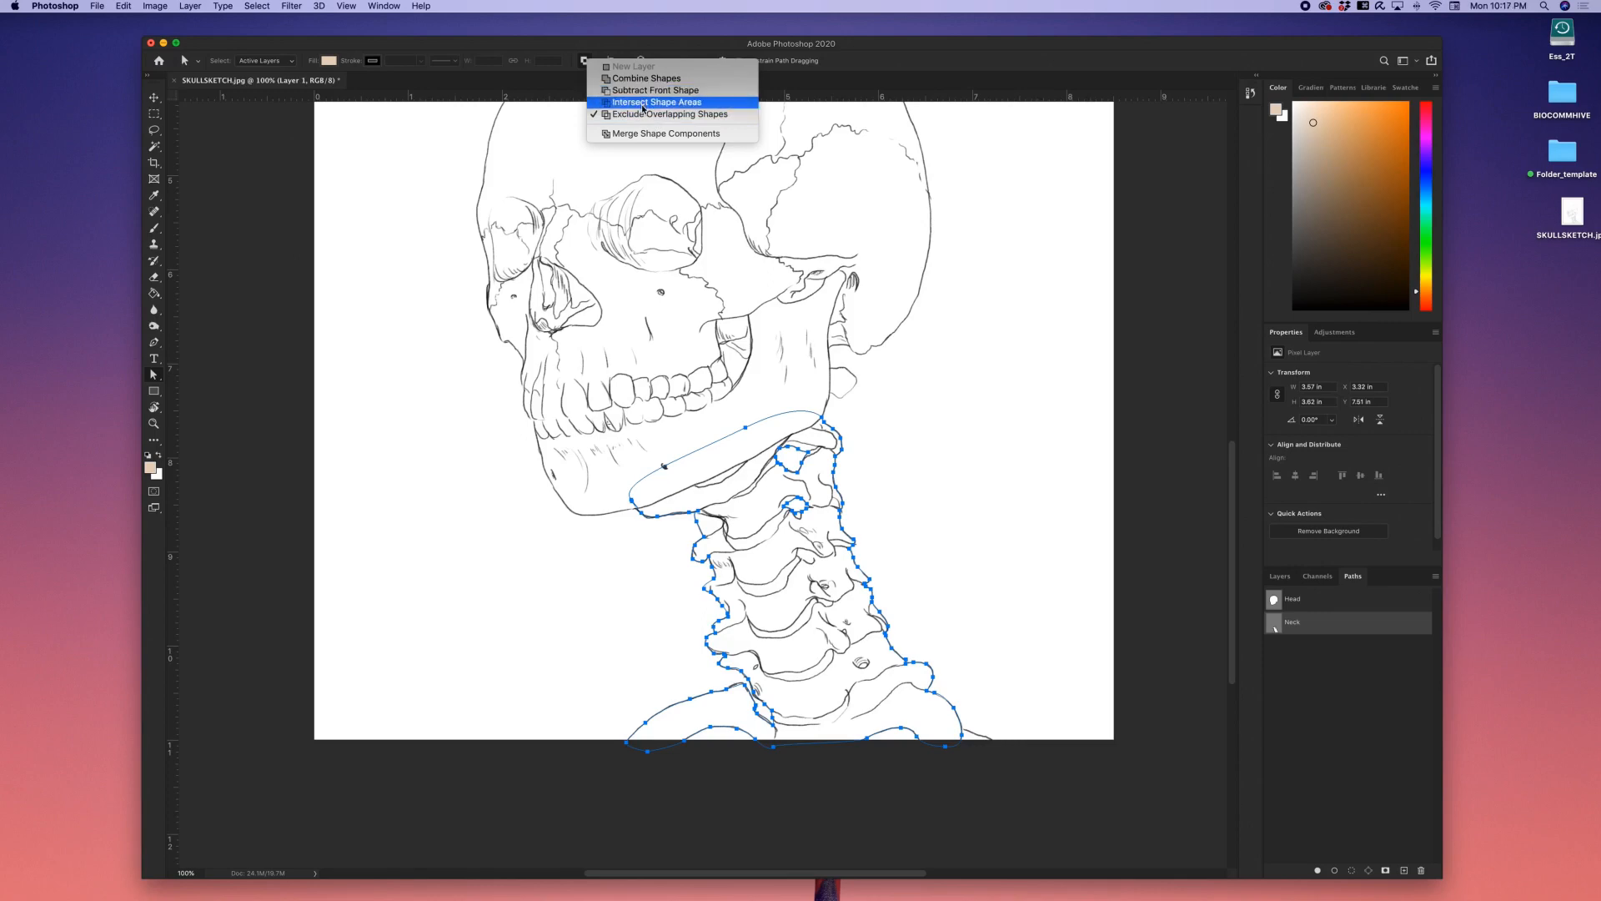
{"action": "left_click", "coordinate": [689, 114]}
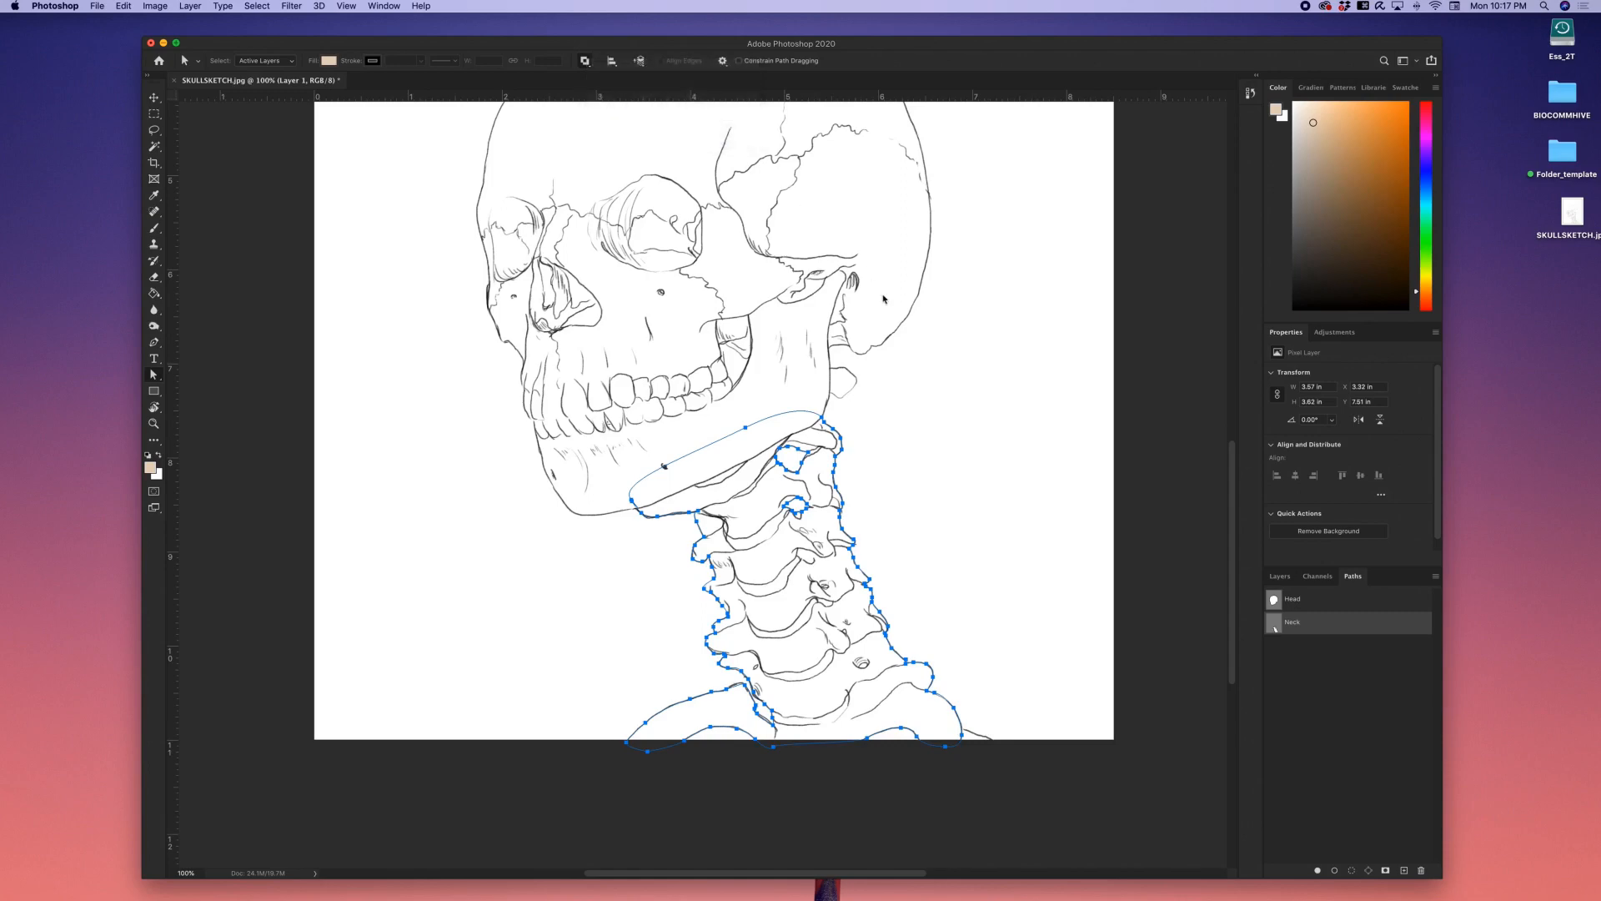
{"action": "left_click", "coordinate": [1334, 672]}
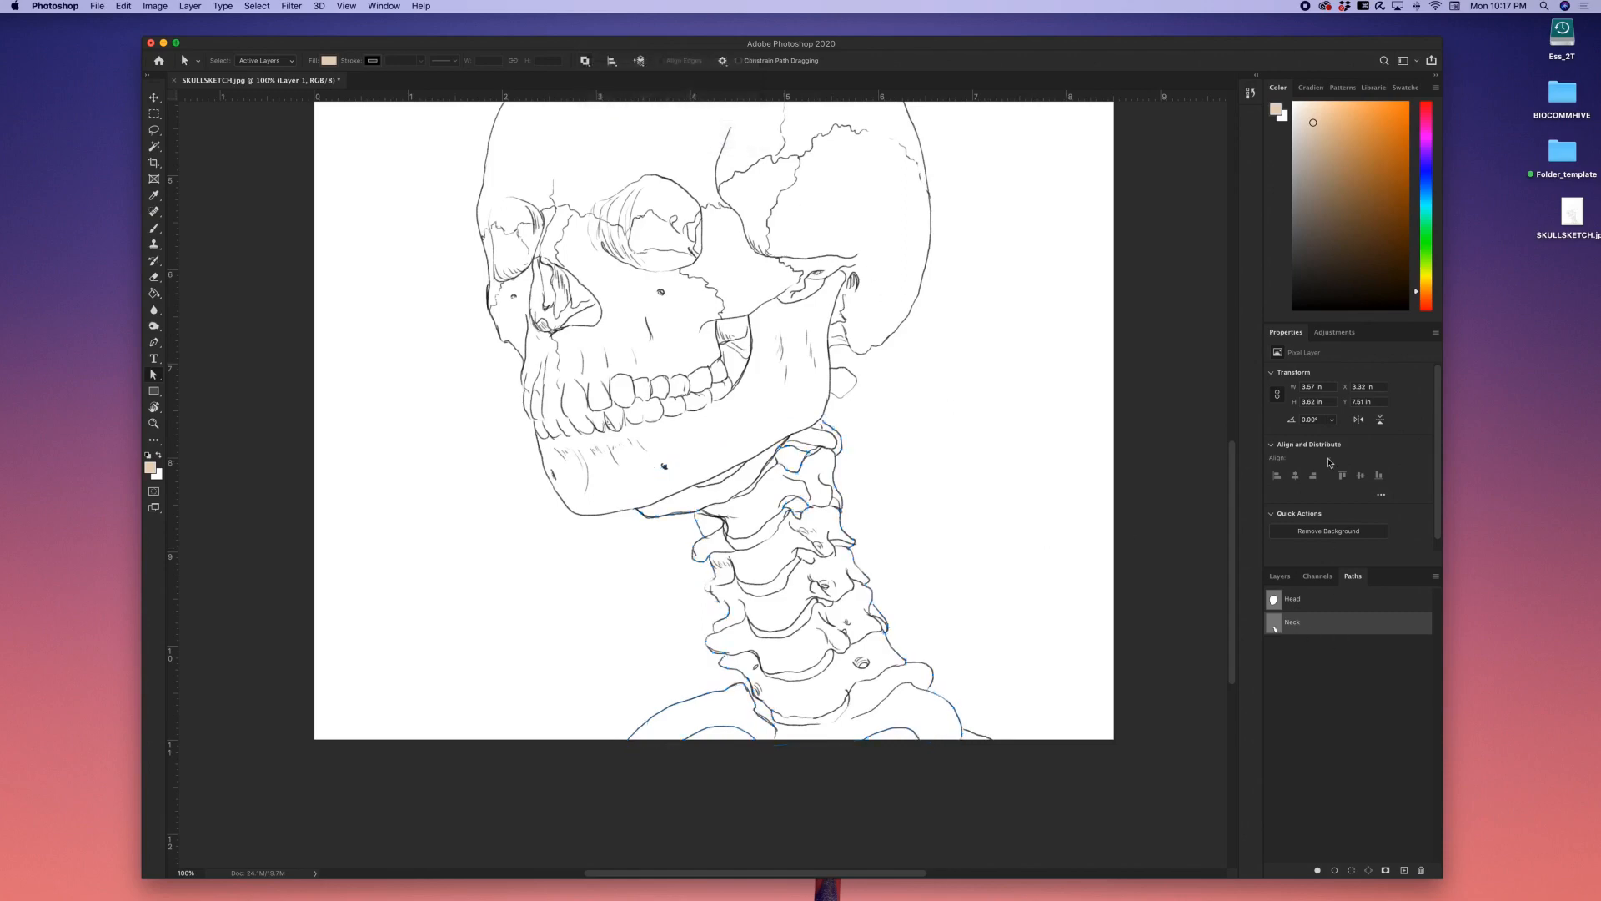
Fill the Neck path and the Head path with the beige foreground colour
{"action": "left_click", "coordinate": [1304, 632]}
{"action": "left_click", "coordinate": [1318, 872]}
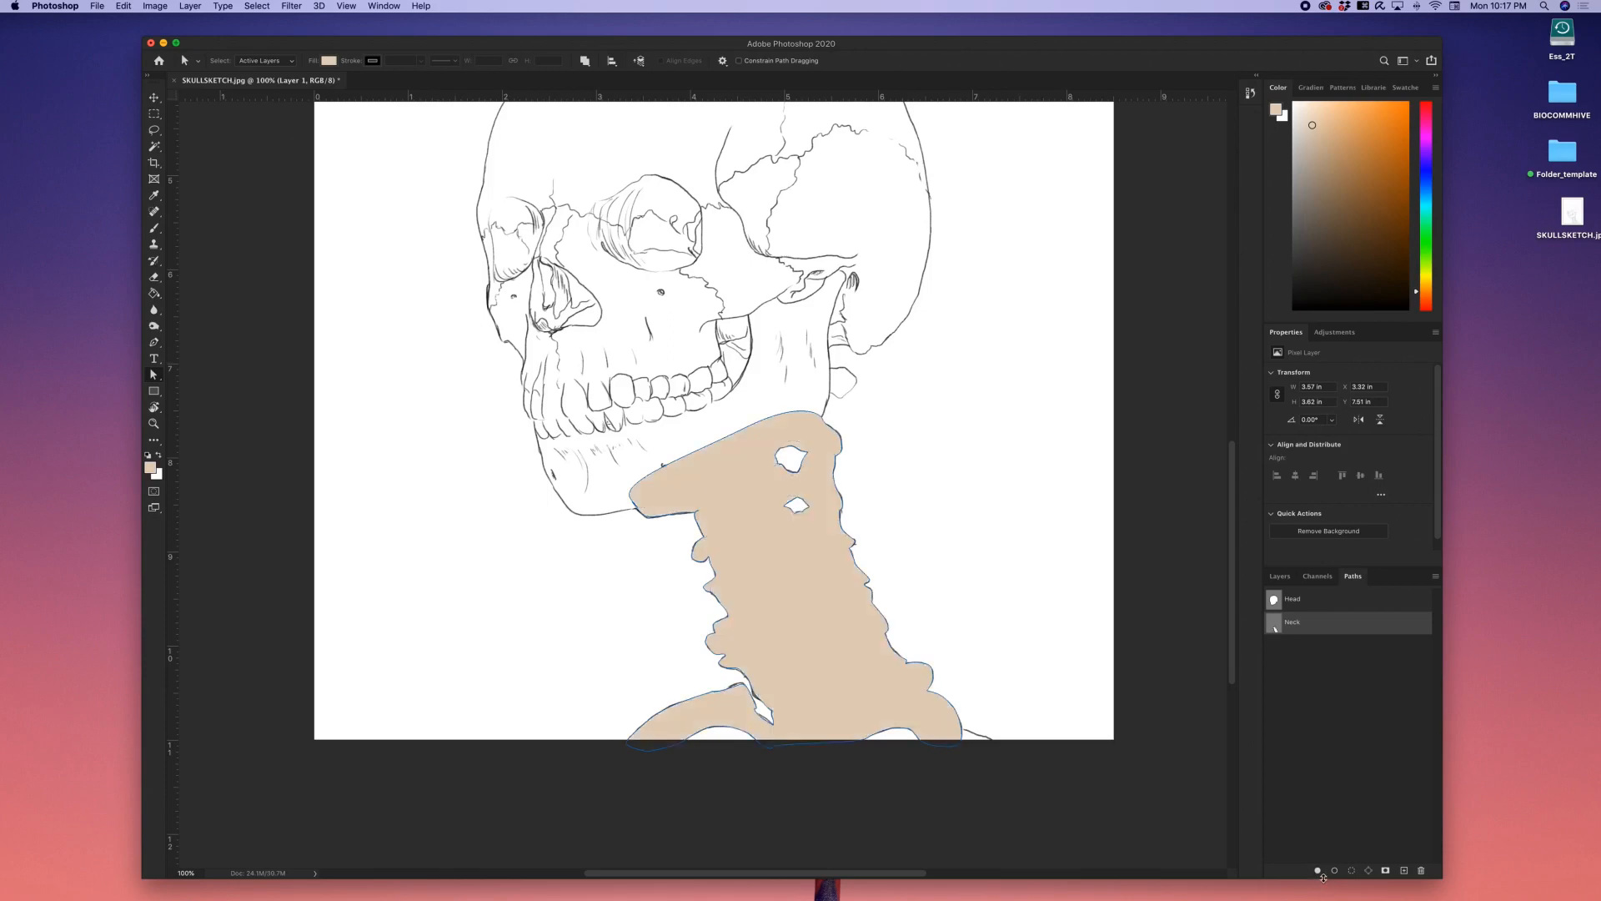
{"action": "left_click", "coordinate": [1303, 601]}
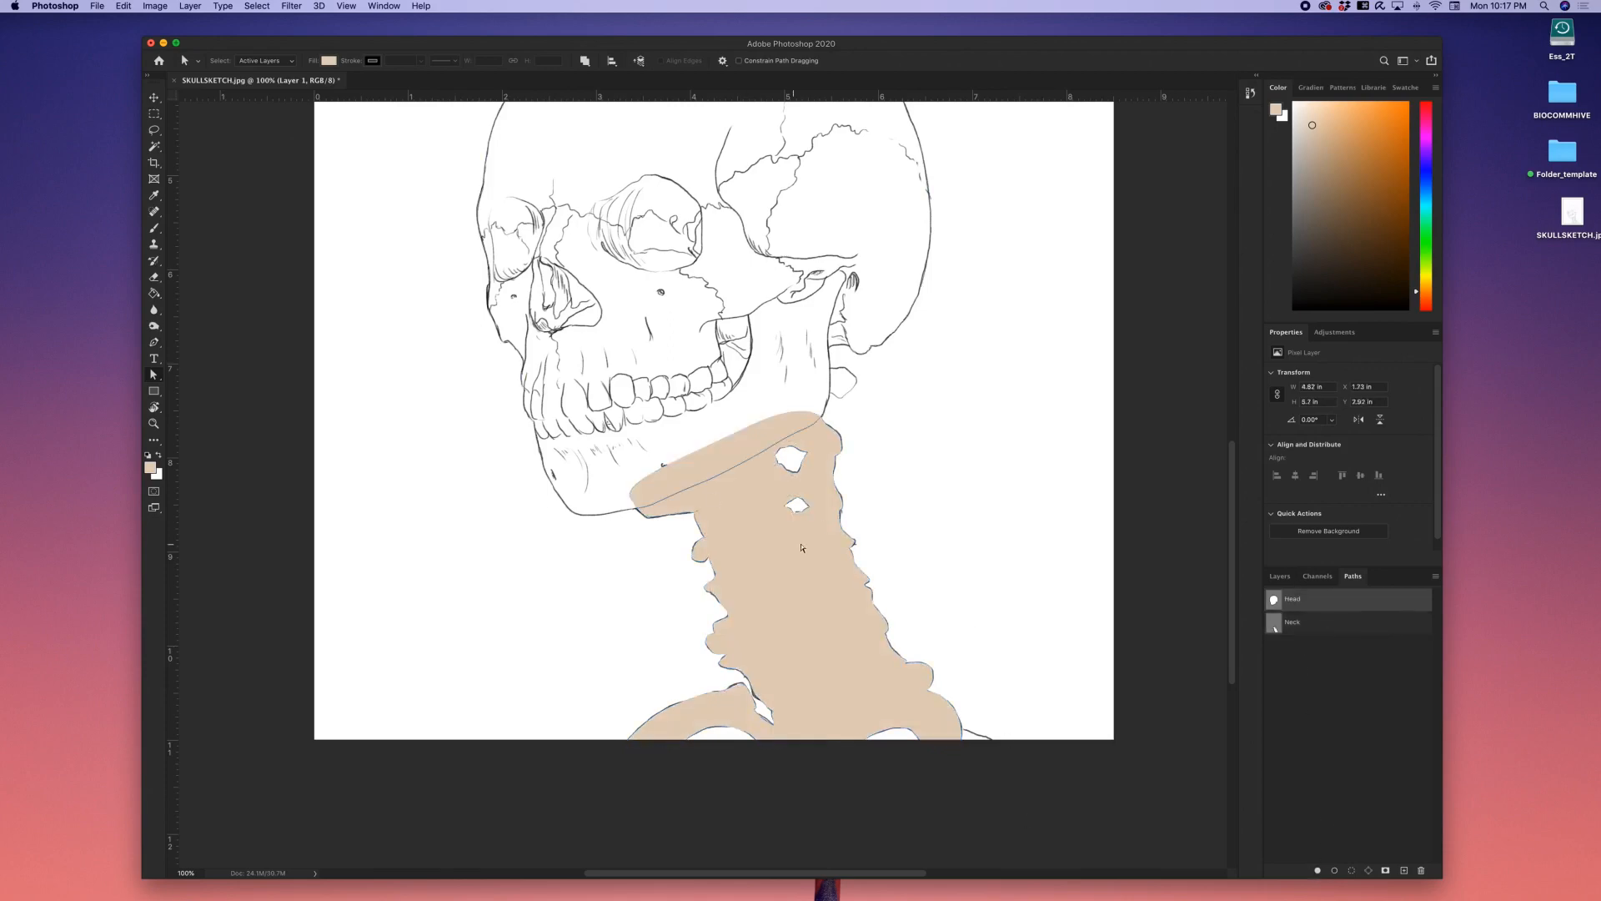
{"action": "left_click", "coordinate": [1317, 870]}
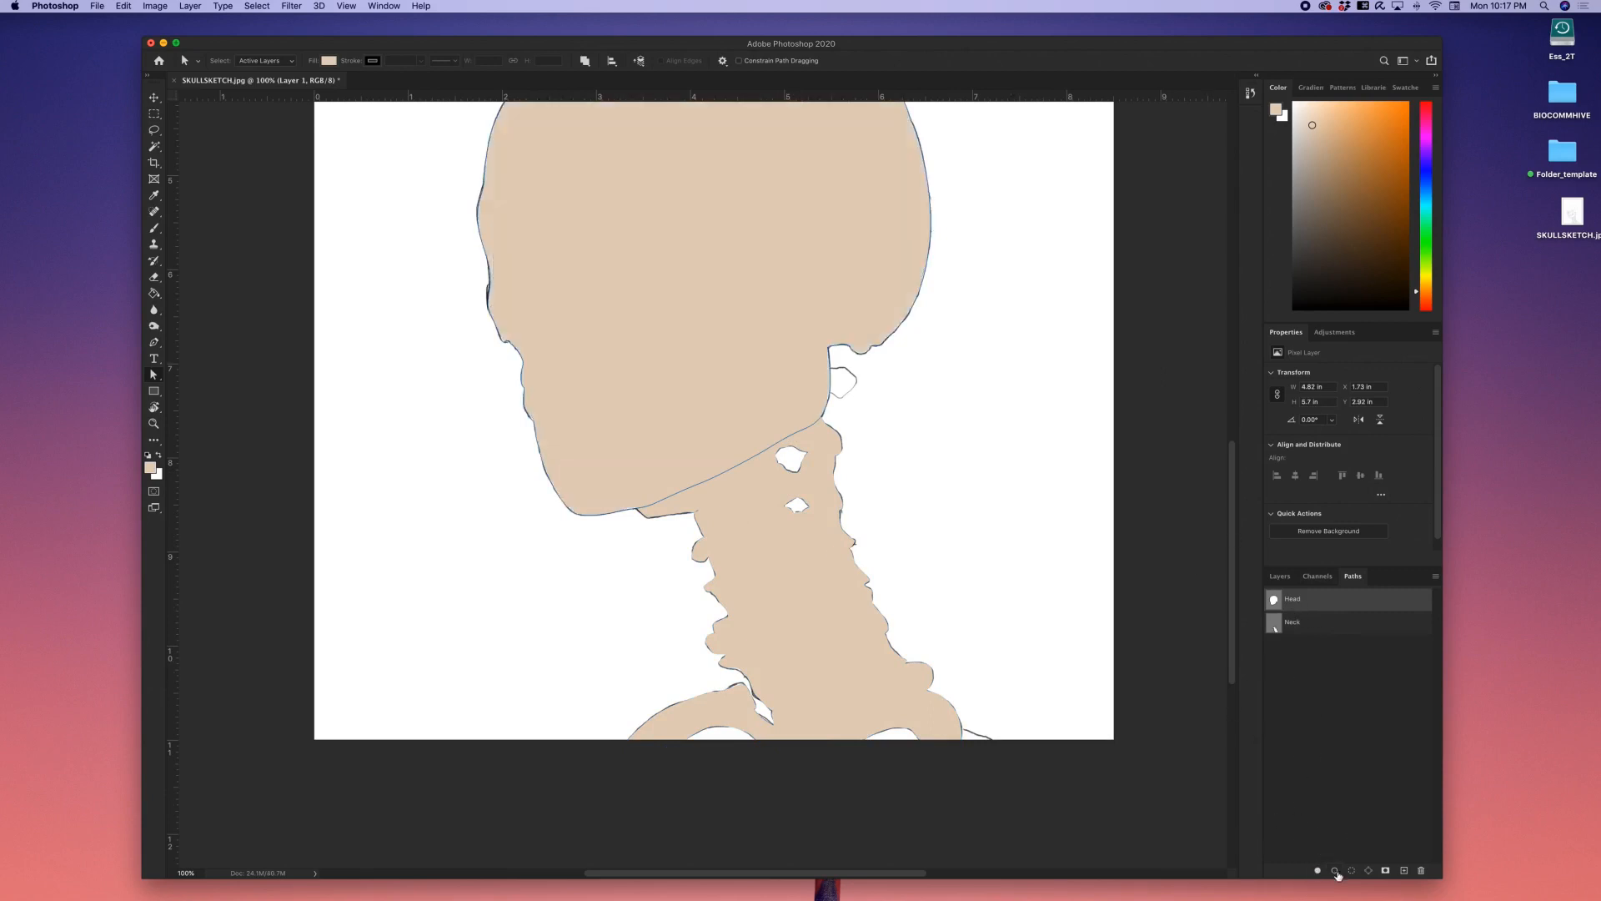